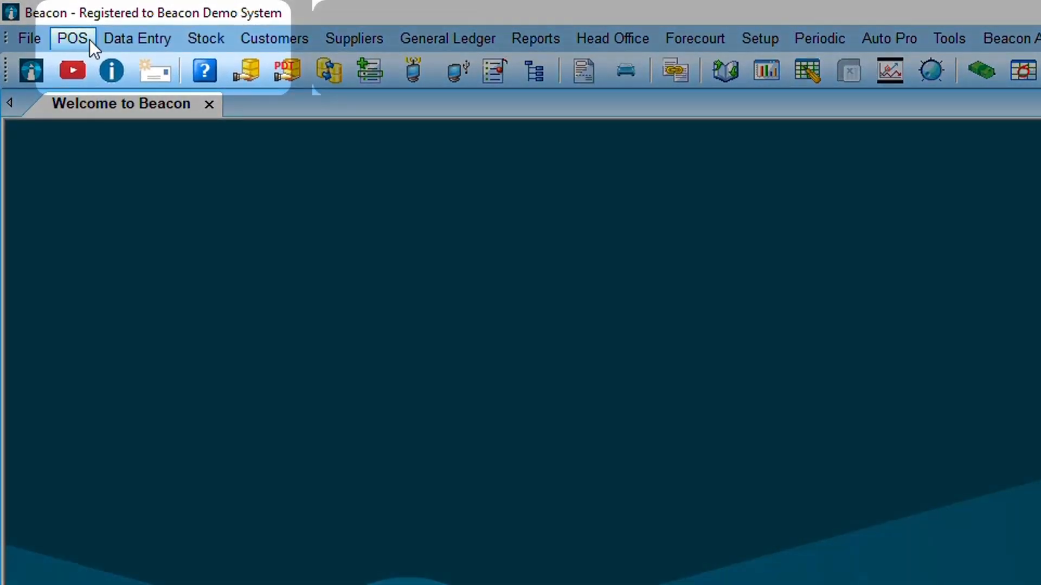
# Open the POS button editor and log on with user code BEACON and the account password.
pyautogui.click(89, 40)
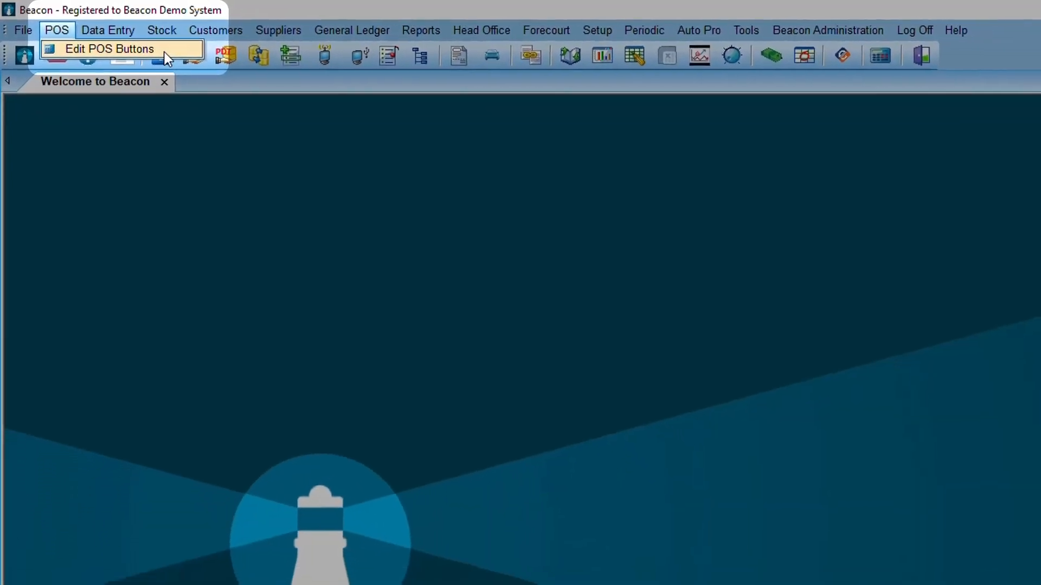
pyautogui.click(164, 52)
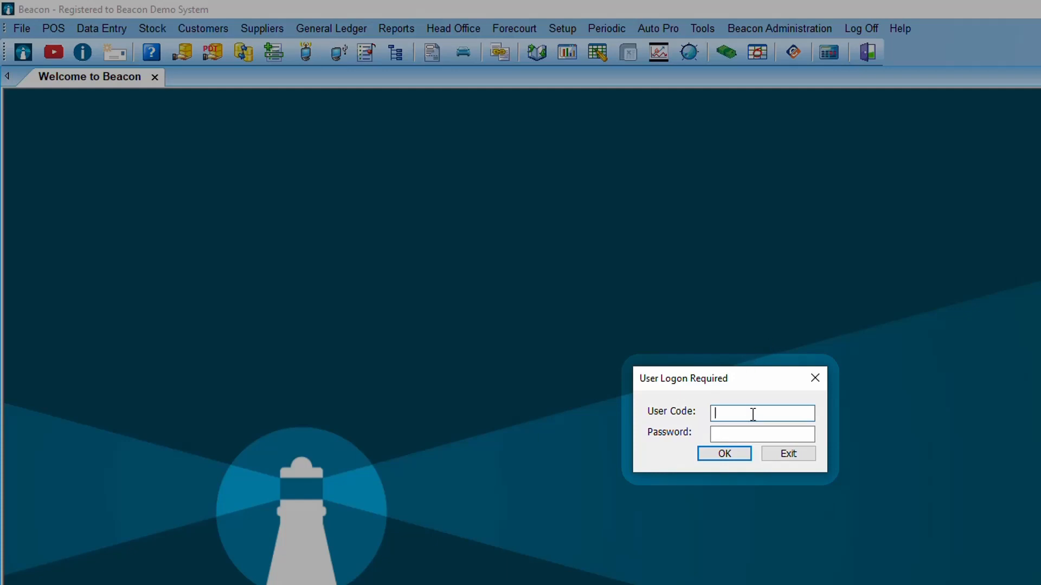
pyautogui.write('BEACON')
pyautogui.press('Tab')
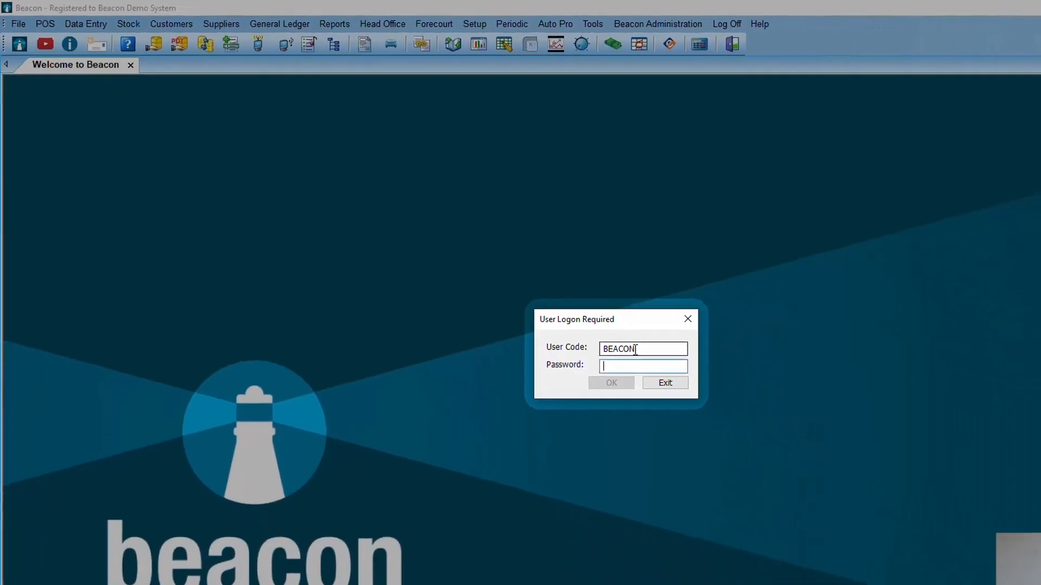
pyautogui.write('•••')
pyautogui.click(619, 385)
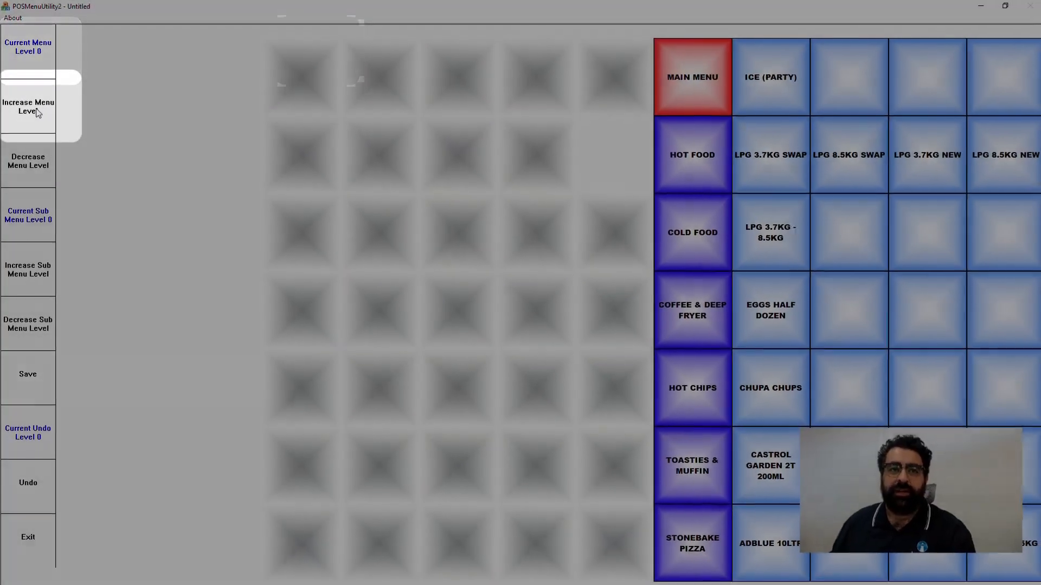
# Look through the buttons on menu levels 1 to 3 and return to menu level 0.
pyautogui.click(53, 160)
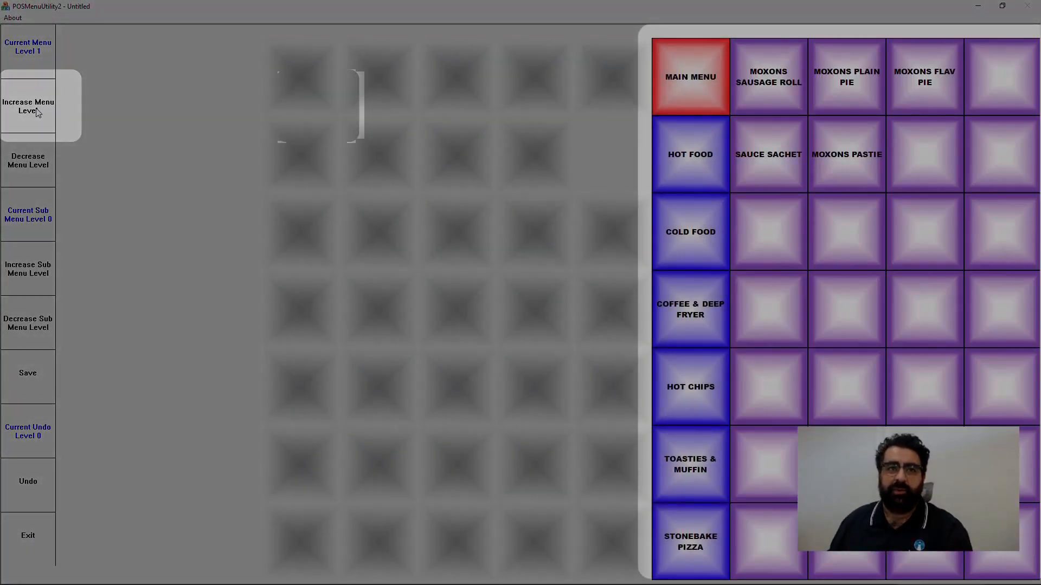
pyautogui.click(37, 111)
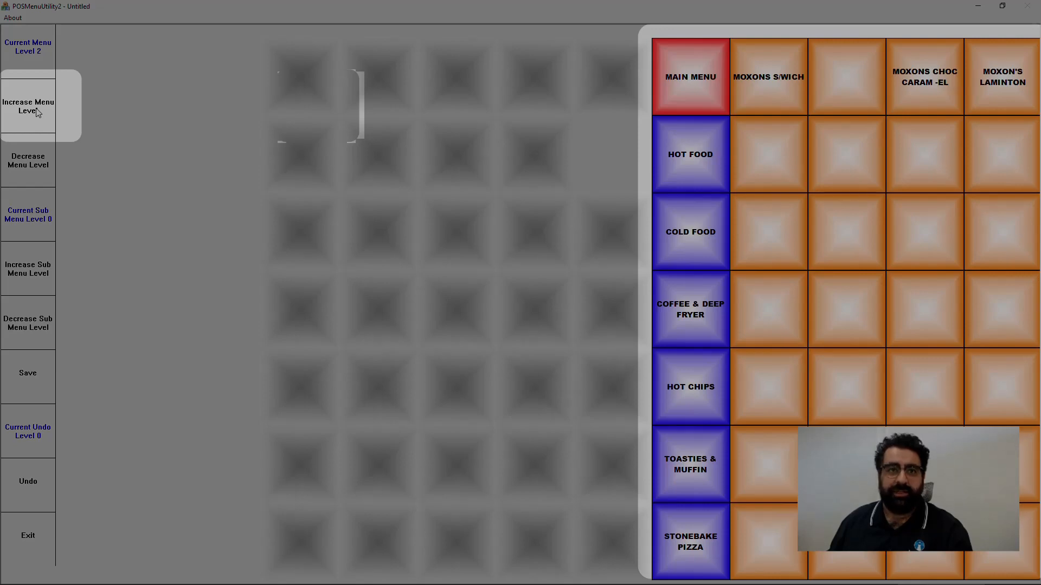
pyautogui.click(37, 111)
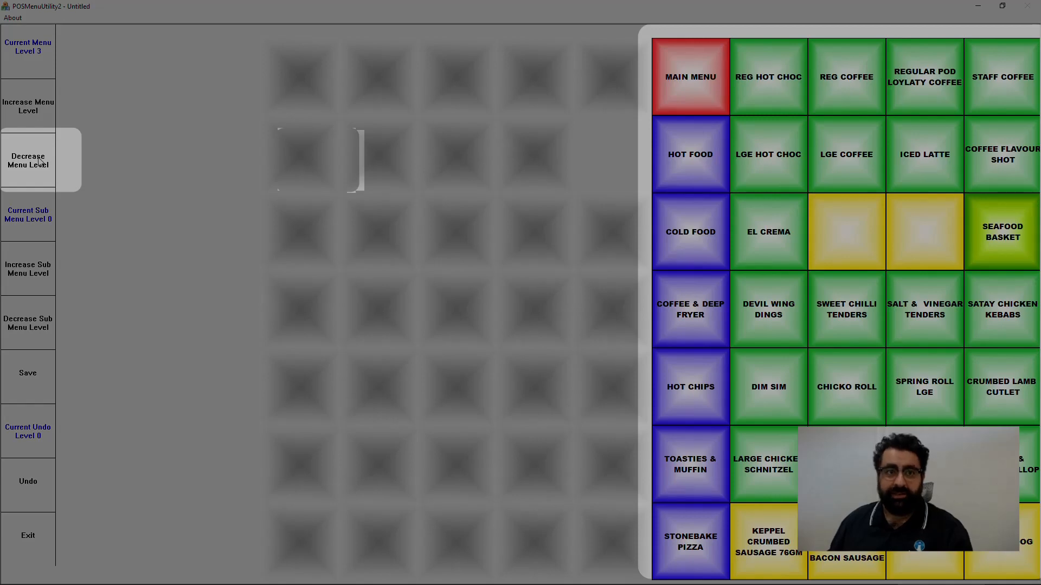
pyautogui.click(39, 161)
pyautogui.click(46, 158)
pyautogui.click(50, 152)
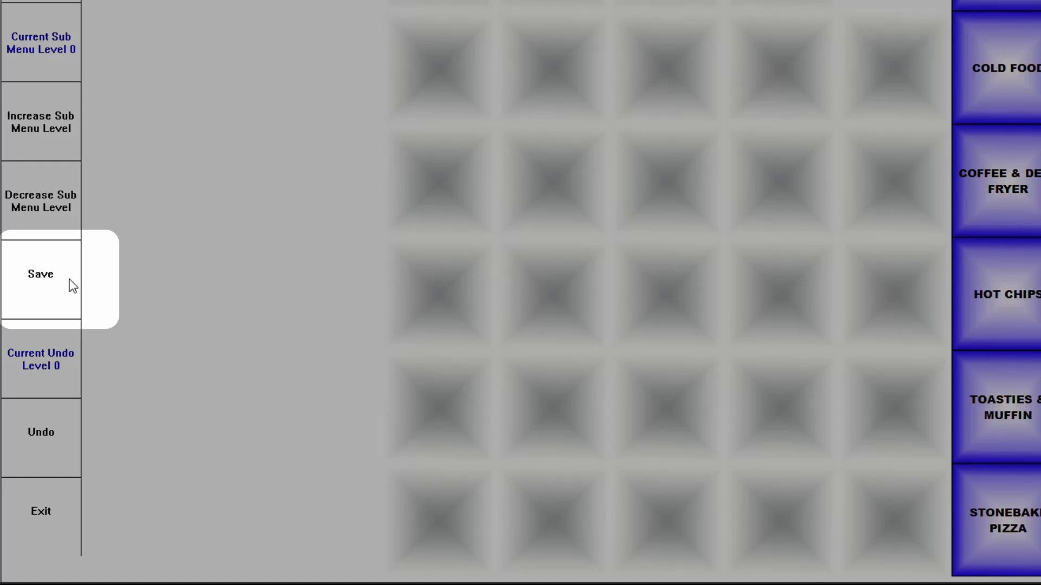
# Save the POS buttons and dismiss the confirmation message.
pyautogui.click(72, 286)
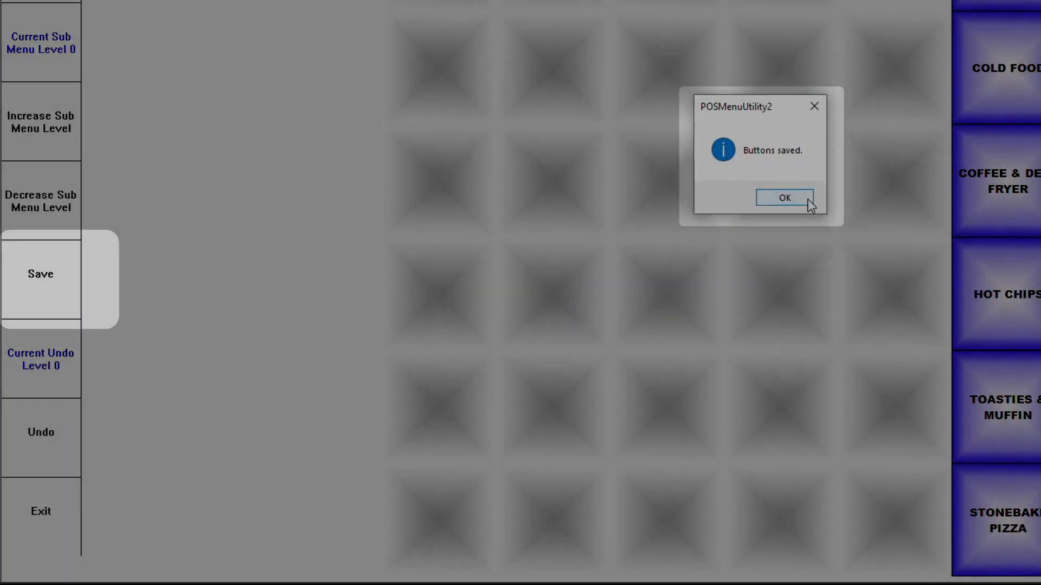
pyautogui.click(808, 199)
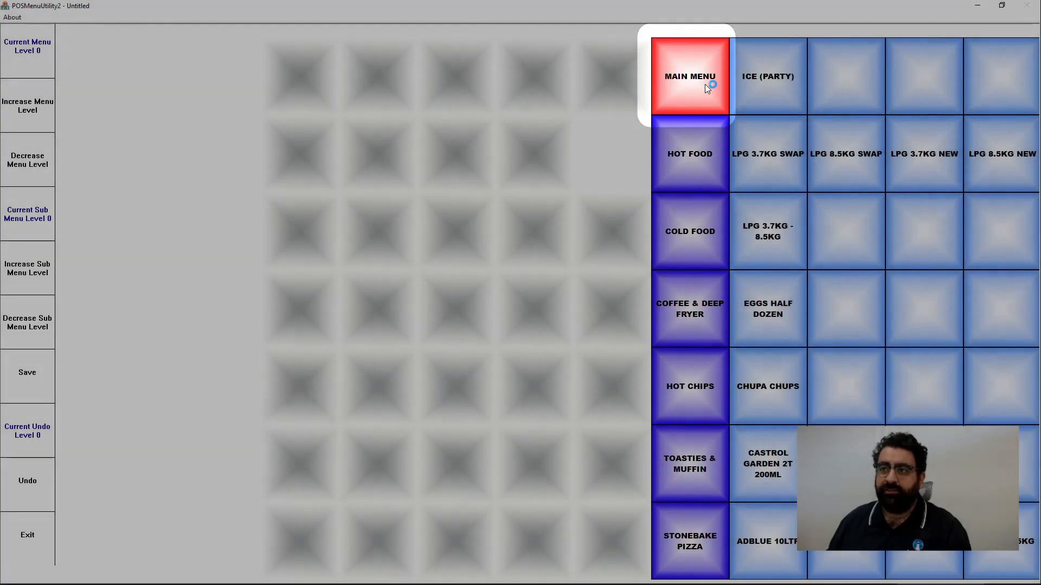
# Open the MAIN MENU button's configuration and review its function, display text and image settings.
pyautogui.click(705, 85)
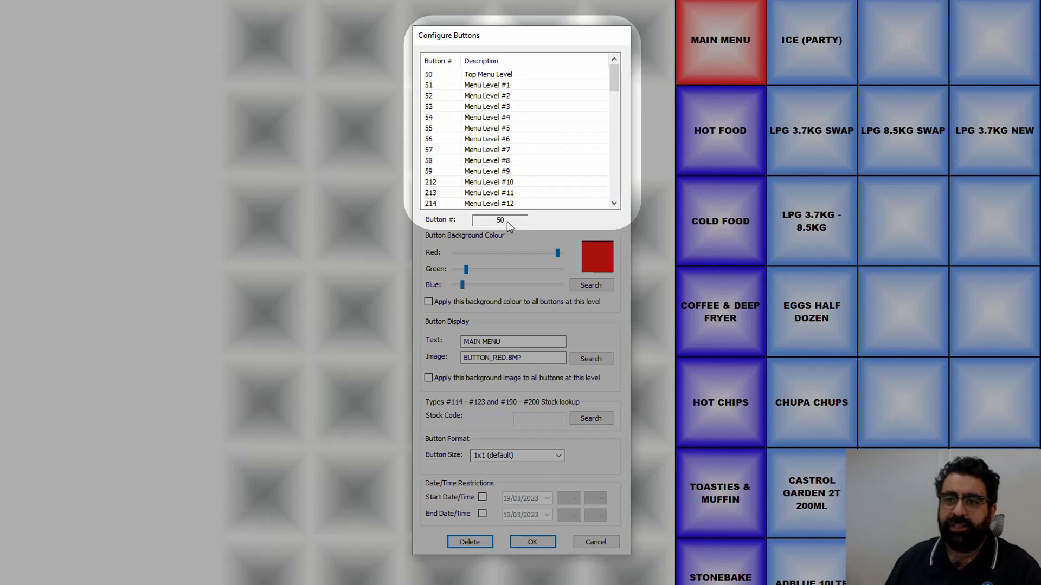
pyautogui.click(503, 76)
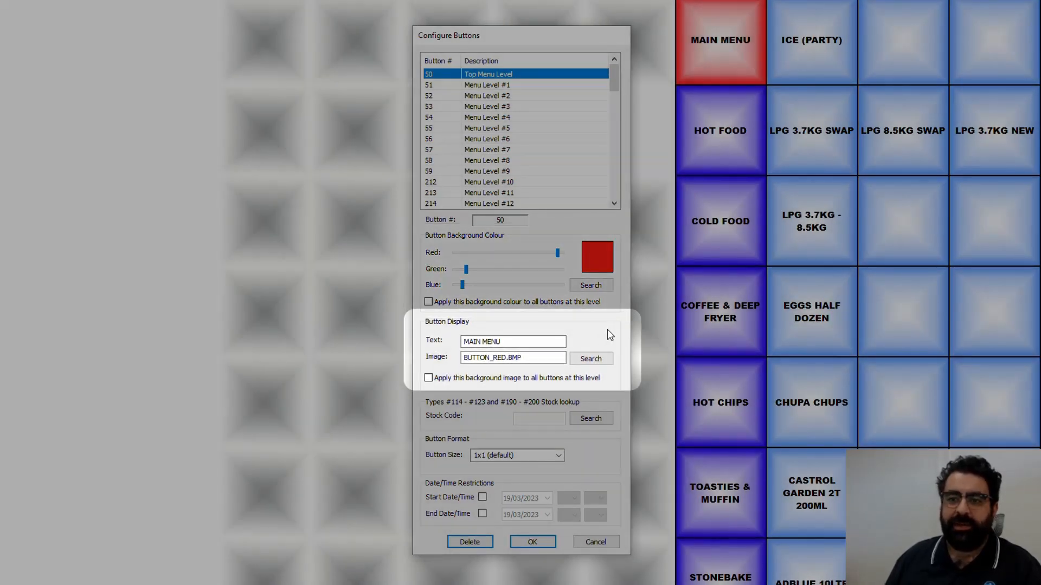
pyautogui.moveTo(514, 341); pyautogui.dragTo(448, 332)
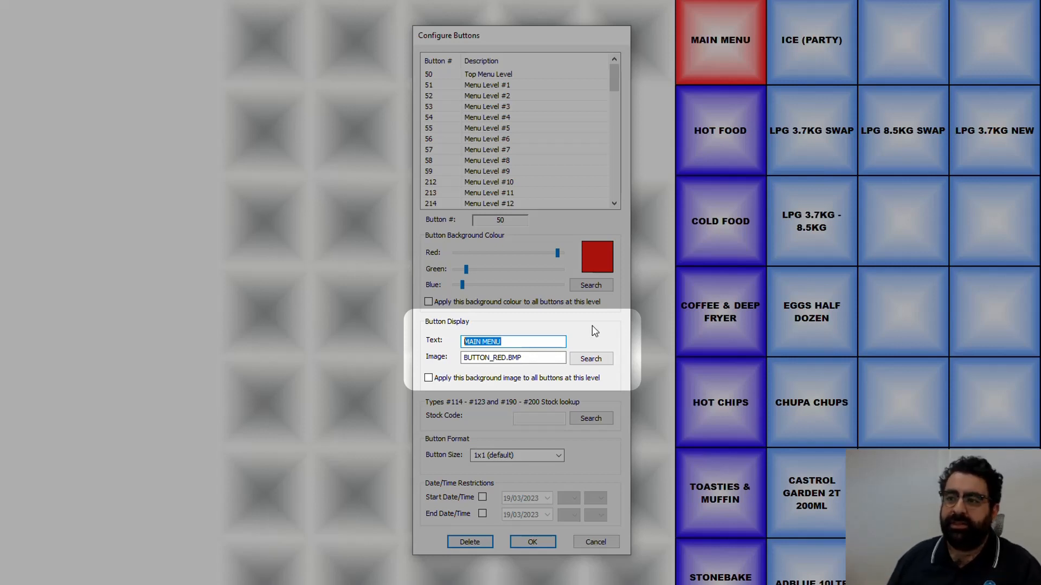
pyautogui.click(530, 341)
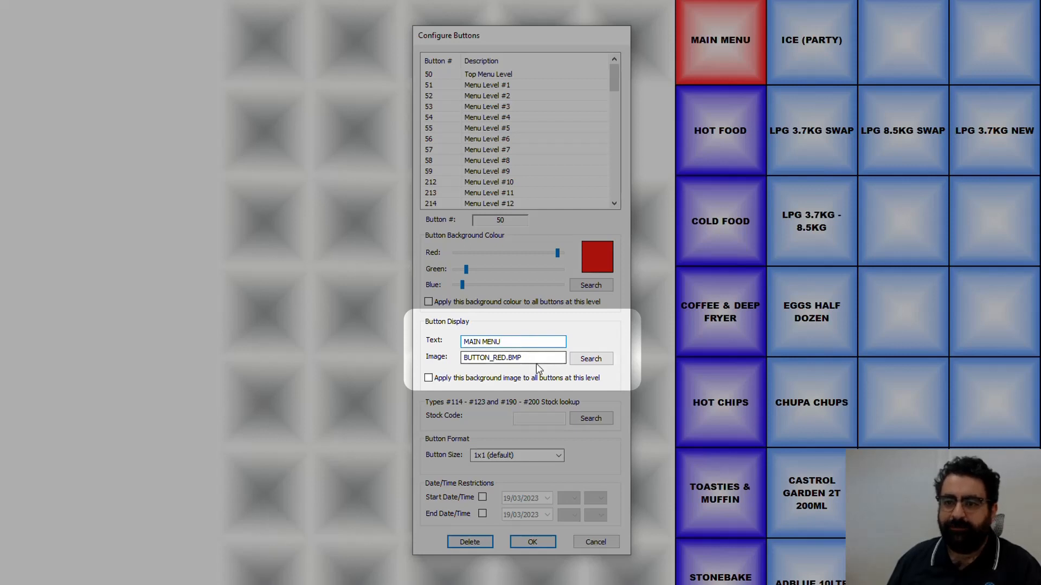
pyautogui.moveTo(523, 357); pyautogui.dragTo(472, 357)
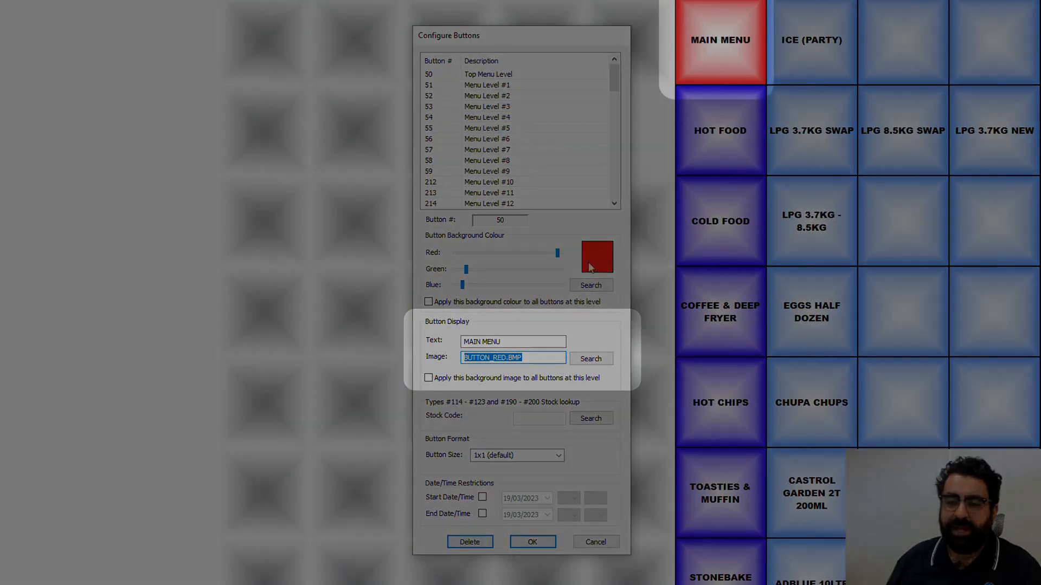
pyautogui.click(527, 358)
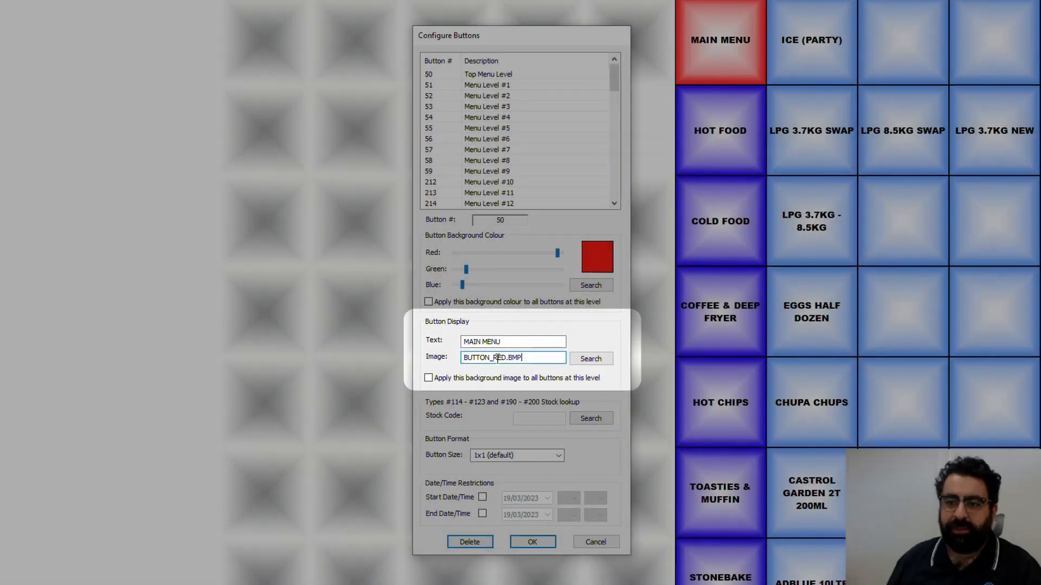
# Choose Button_Red.bmp from the Beacon BMP folder as the MAIN MENU button's image.
pyautogui.click(603, 360)
pyautogui.click(551, 299)
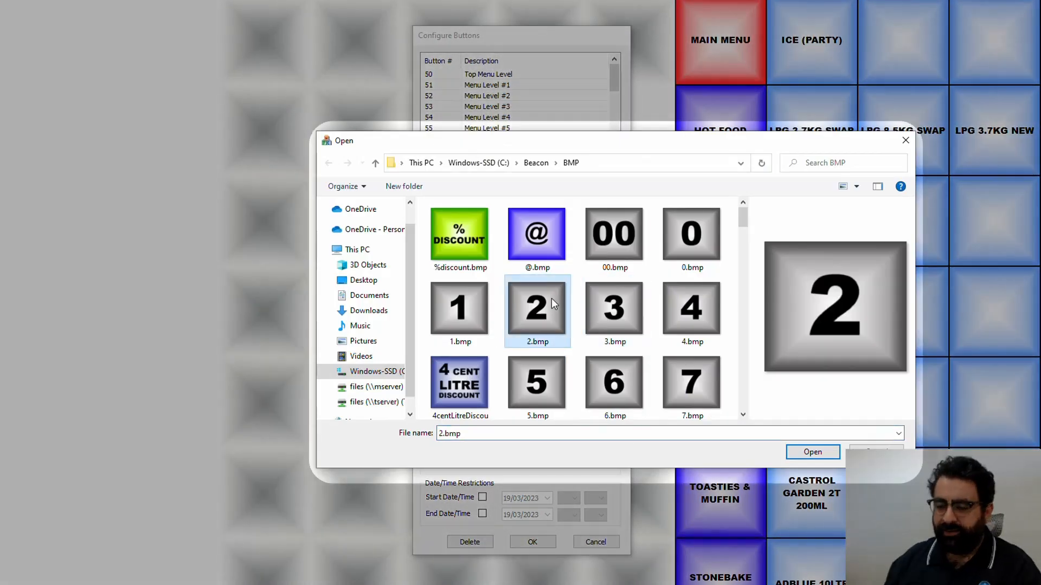
pyautogui.write('bu')
pyautogui.press('Down')
pyautogui.press('Down')
pyautogui.press('Down')
pyautogui.press('Down')
pyautogui.press('Left')
pyautogui.press('Left')
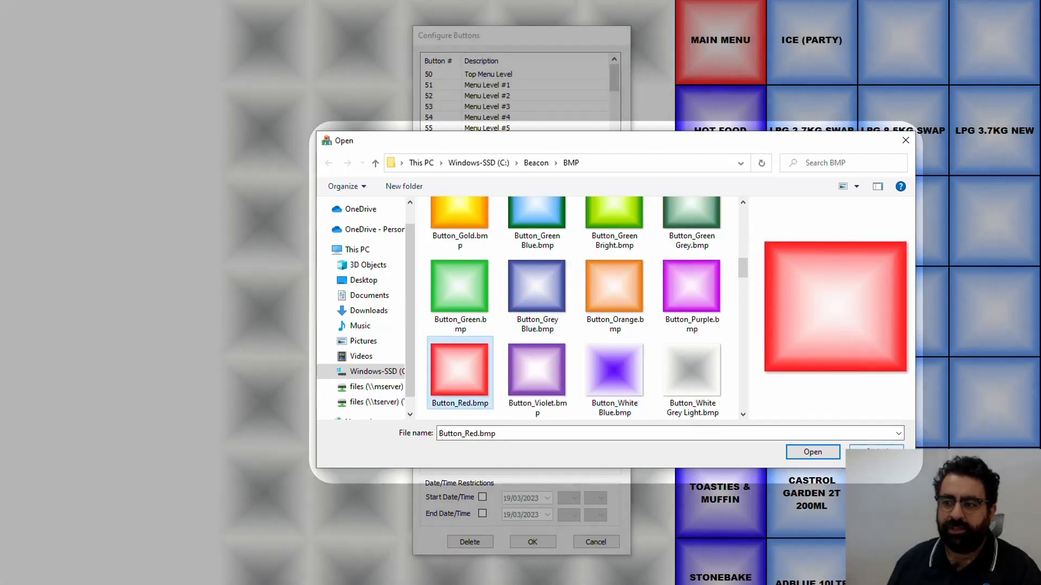
pyautogui.click(813, 451)
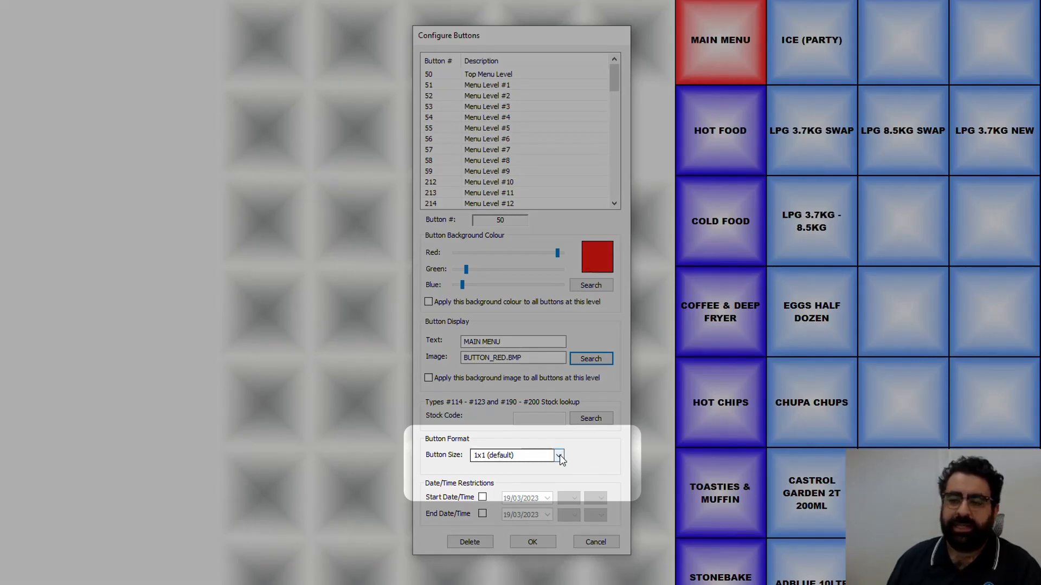
# Review the size options for the MAIN MENU button and close its configuration without applying changes.
pyautogui.click(559, 455)
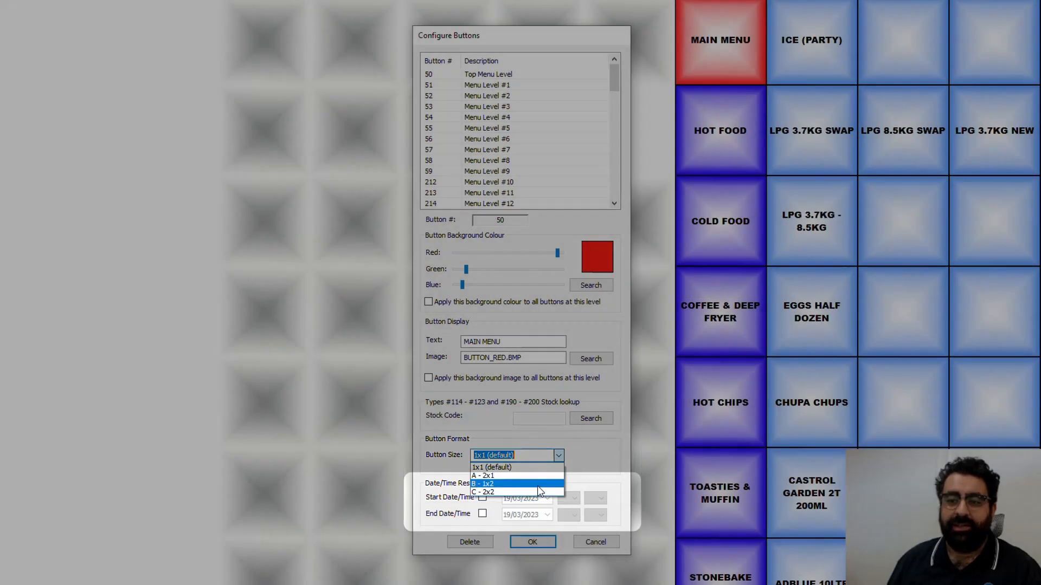
pyautogui.click(536, 497)
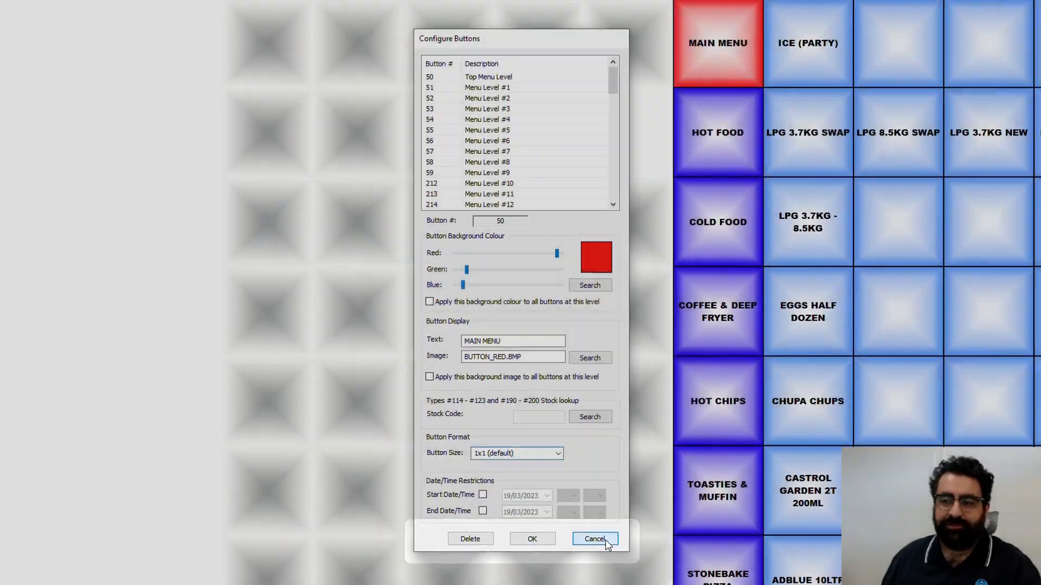
pyautogui.click(608, 547)
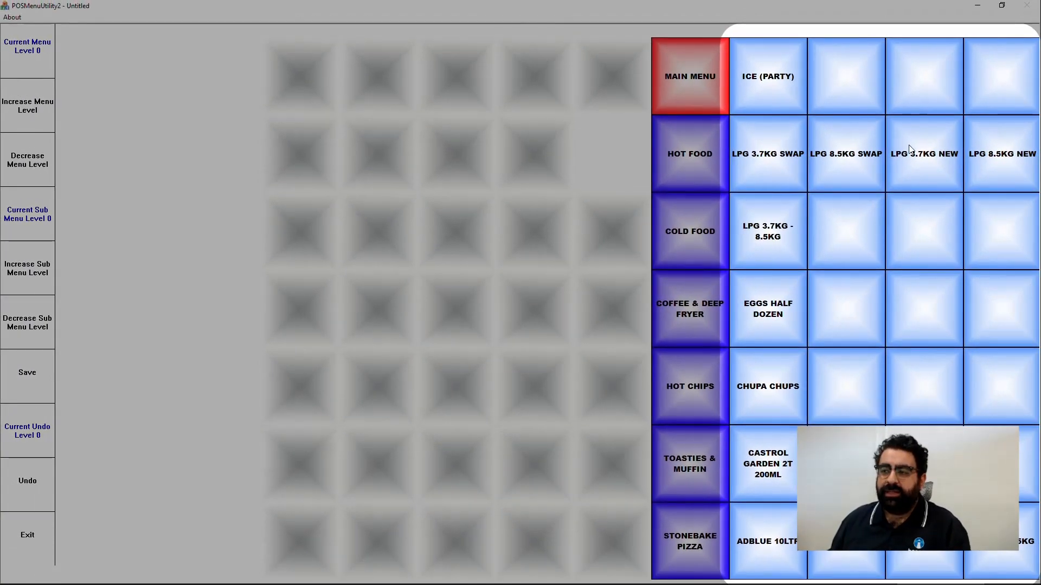
# View the LPG 8.5KG SWAP button's configuration and close it without applying changes.
pyautogui.click(846, 154)
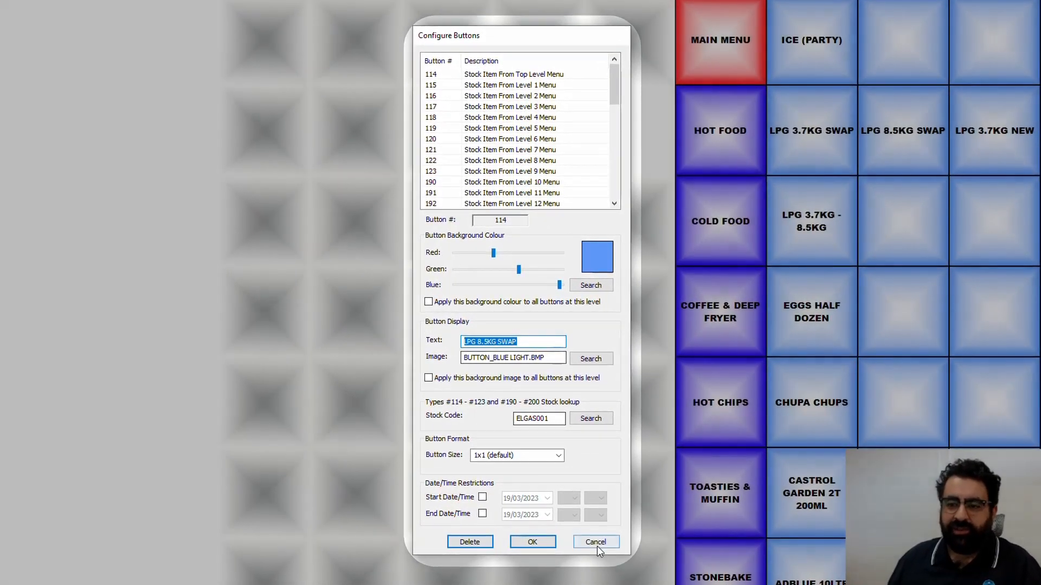
pyautogui.click(595, 541)
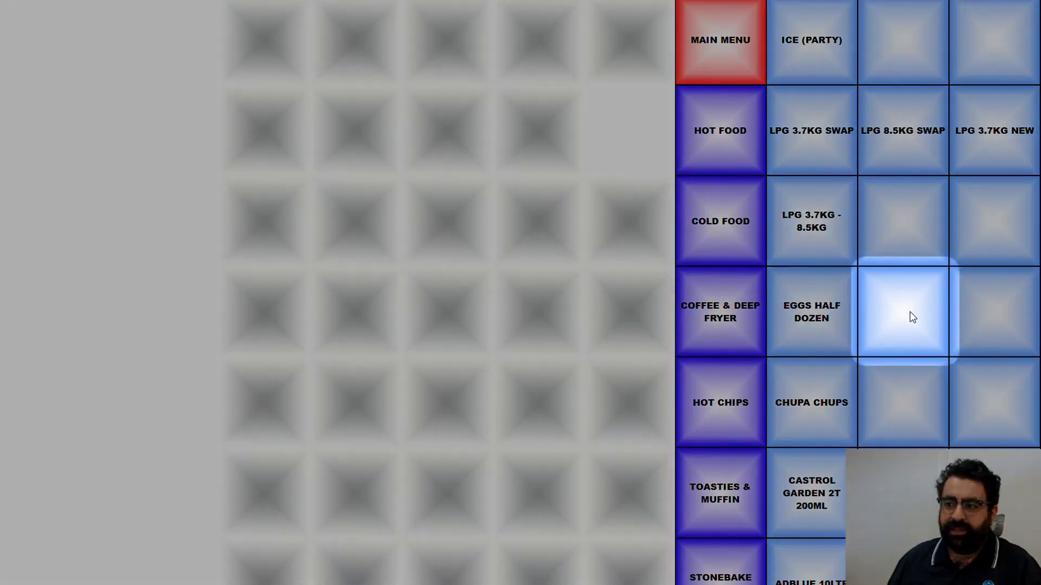
# Configure the blank button beside EGGS HALF DOZEN with the display text FIREWOOD.
pyautogui.click(909, 312)
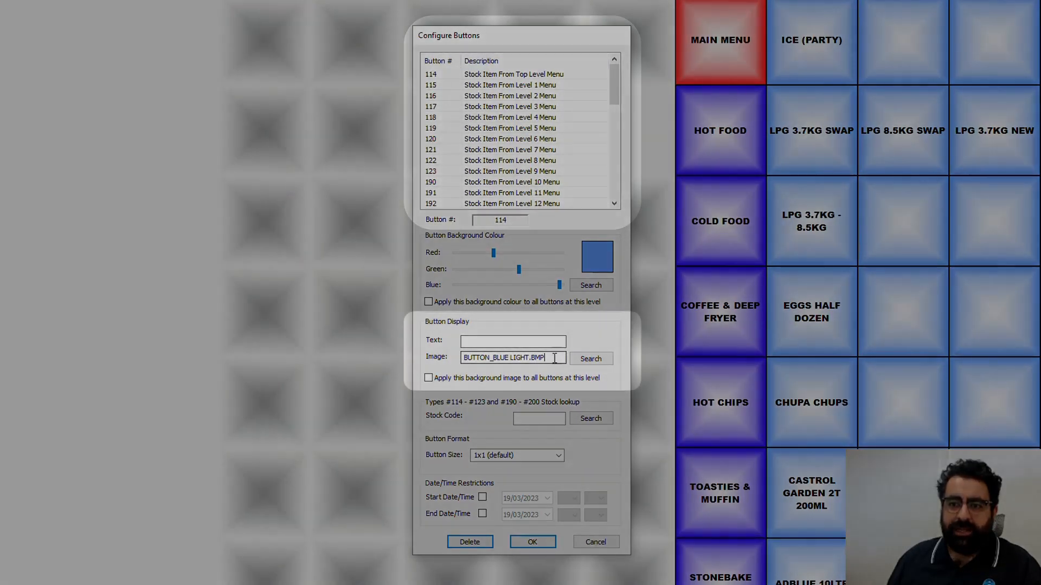
pyautogui.moveTo(546, 358); pyautogui.dragTo(462, 359)
pyautogui.click(547, 358)
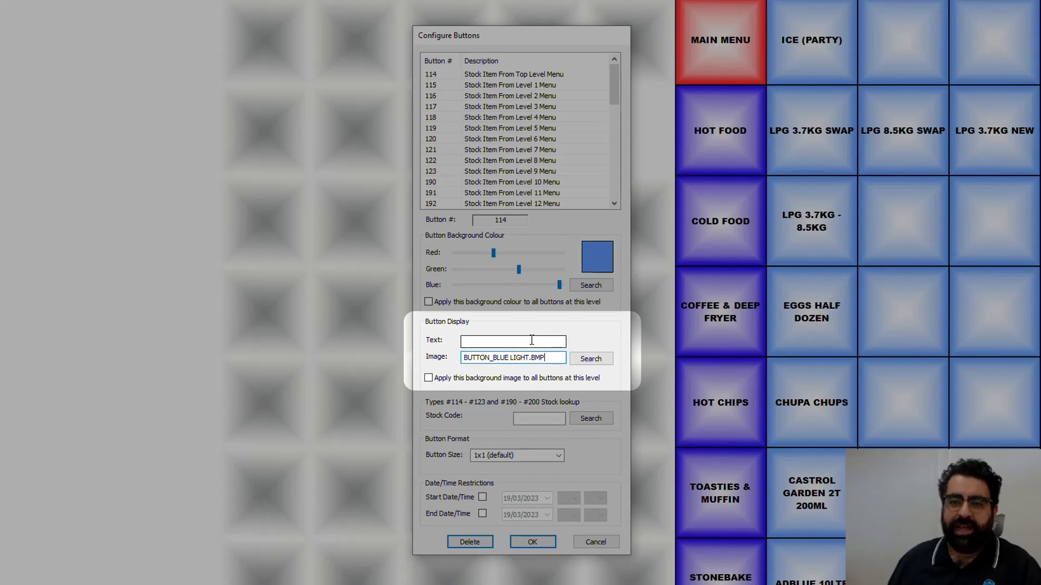
pyautogui.click(472, 341)
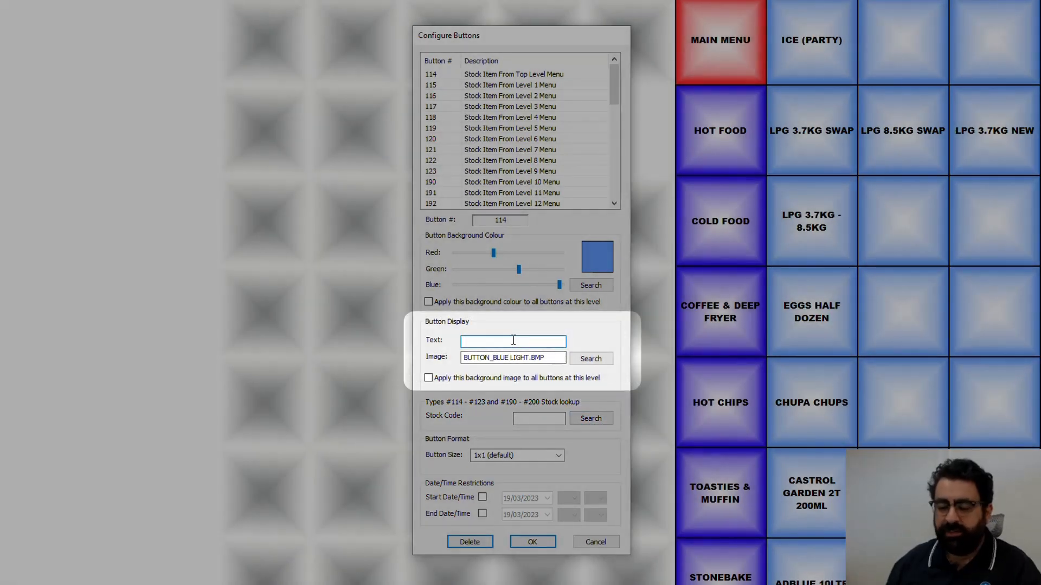
pyautogui.write('FIREWOOD')
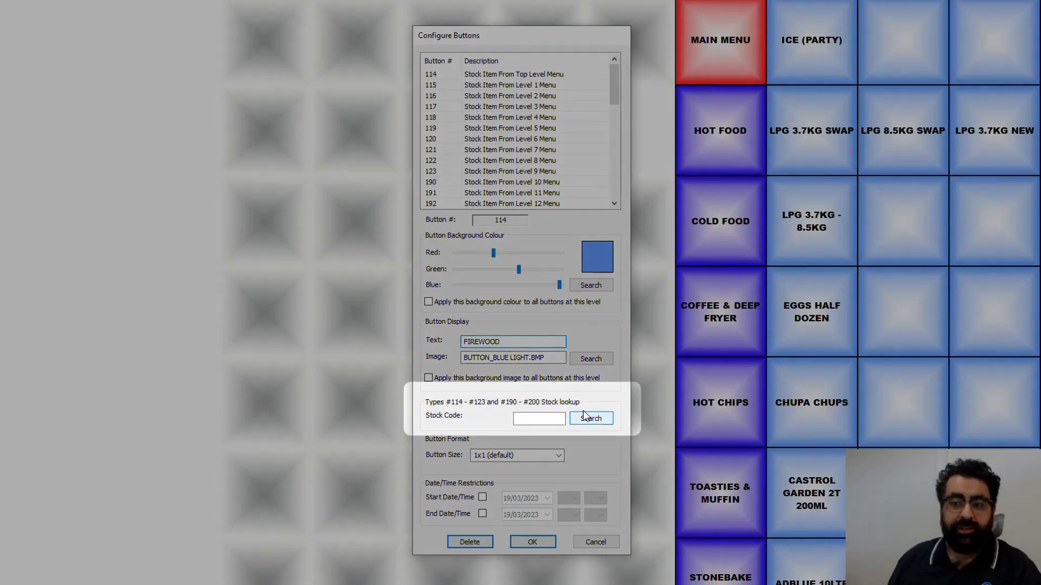
# Search the stock items for firewood, assign Firewood Bundle 15KG (code 4100008) to the FIREWOOD button and apply the configuration.
pyautogui.click(585, 417)
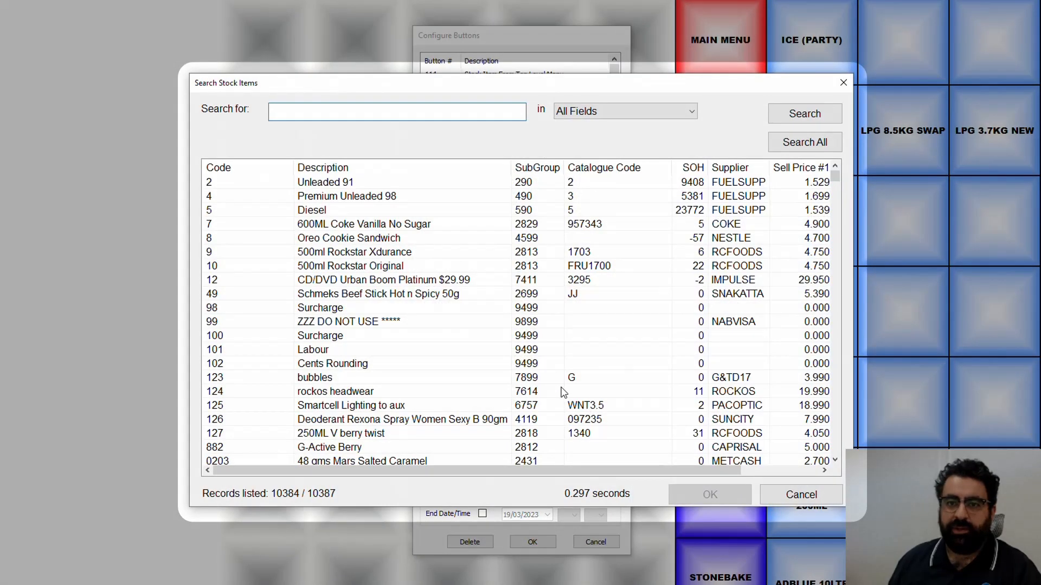
pyautogui.write('firewood')
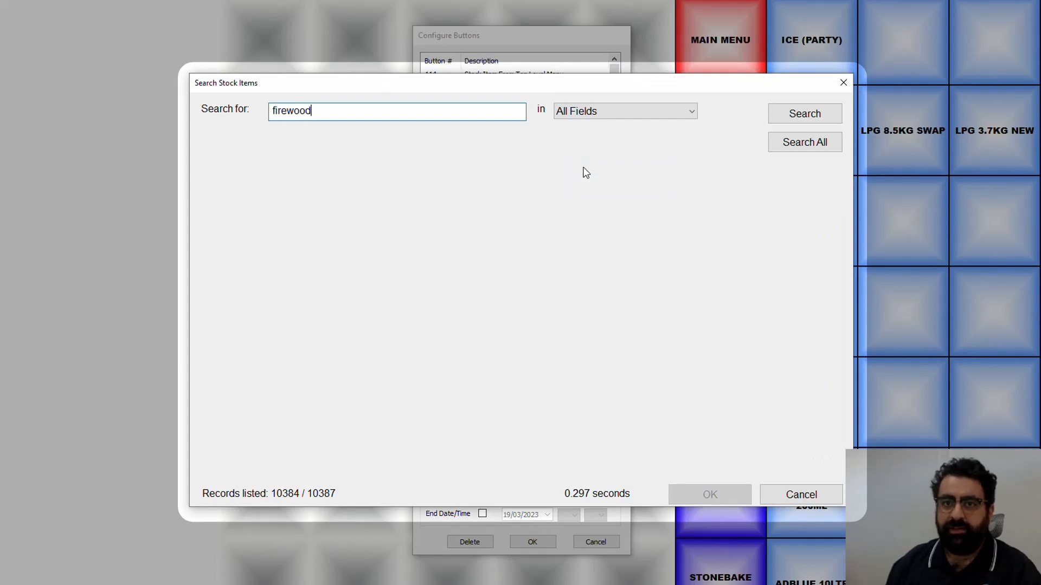
pyautogui.click(401, 184)
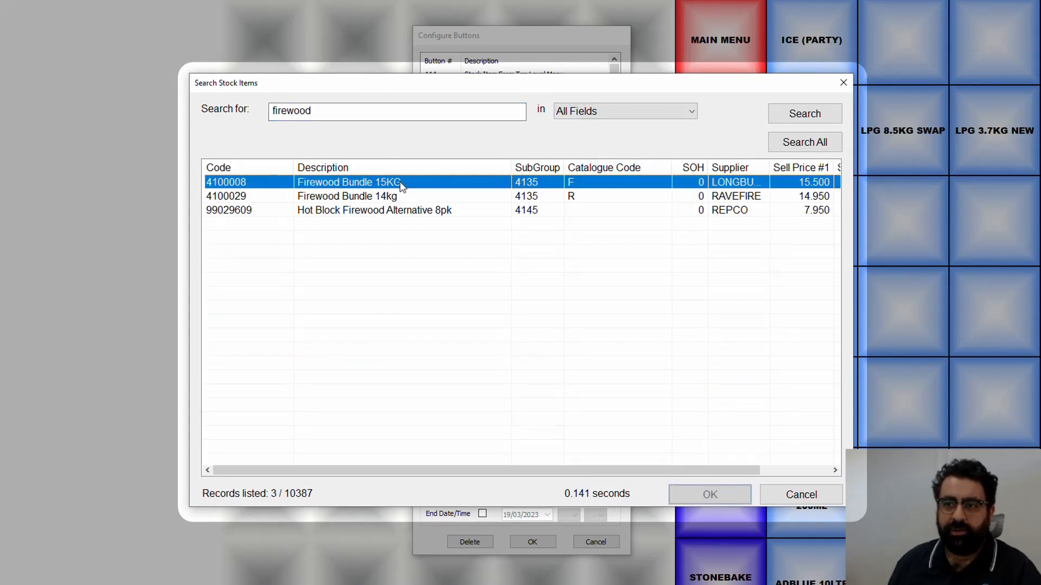
pyautogui.doubleClick(402, 184)
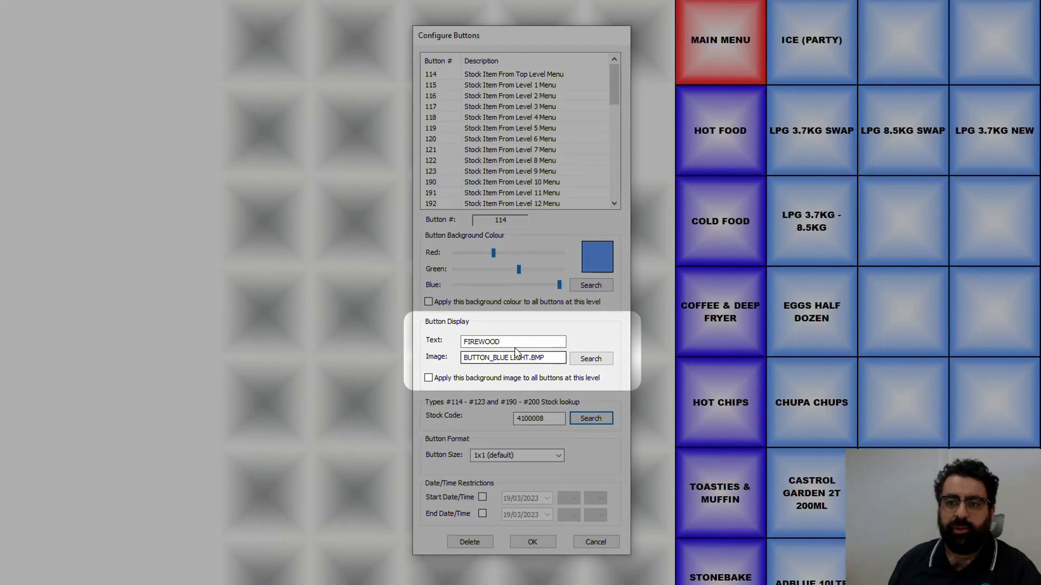
pyautogui.doubleClick(521, 342)
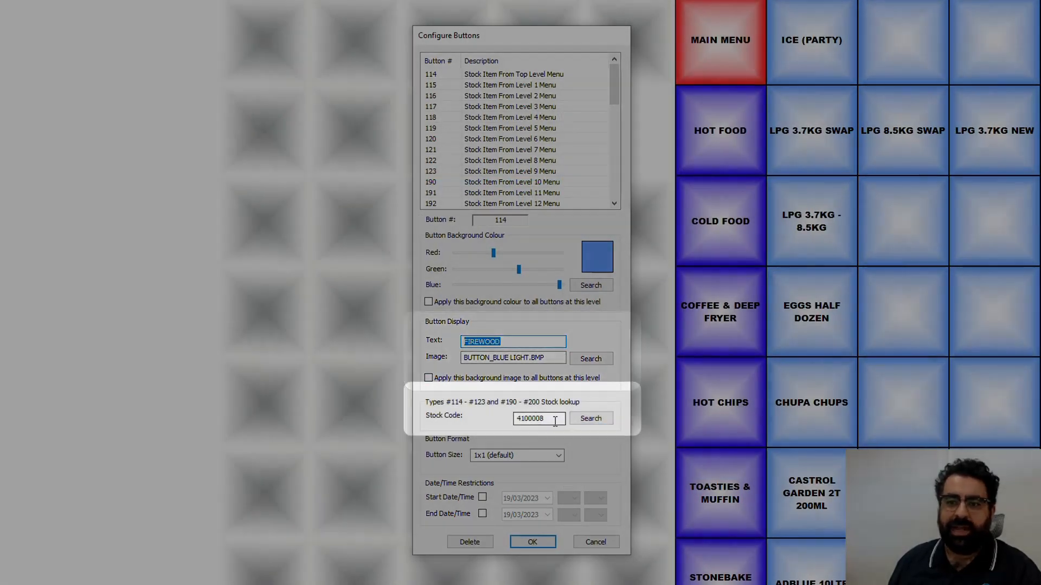
pyautogui.moveTo(555, 419); pyautogui.dragTo(479, 416)
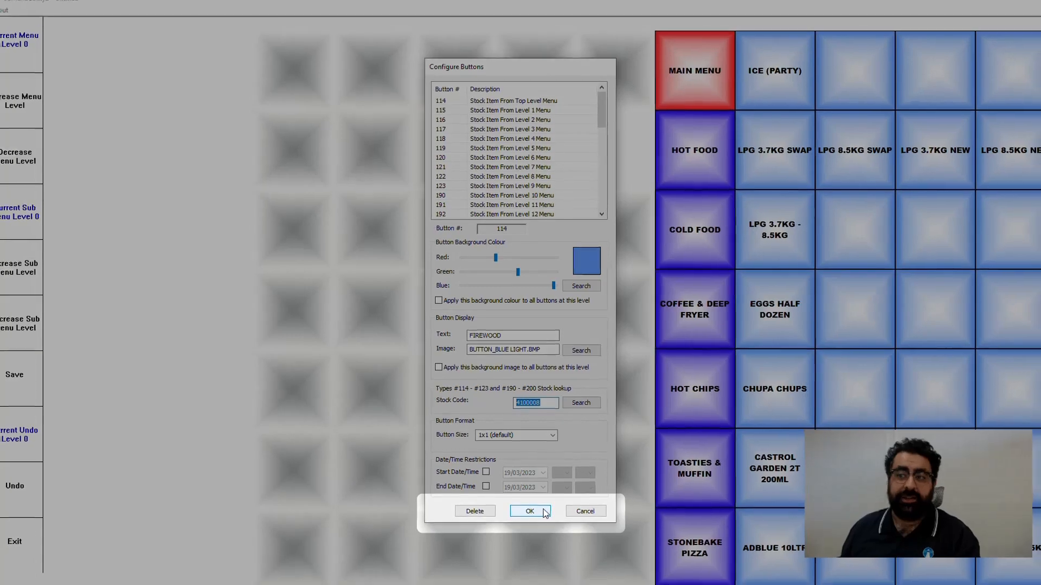
pyautogui.click(531, 526)
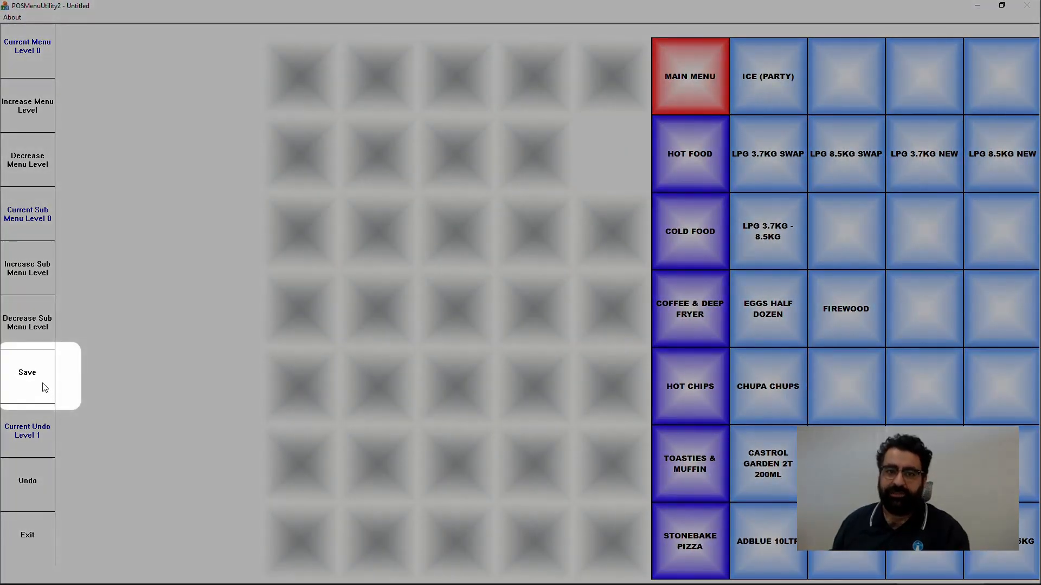
# Save the menu layout with the FIREWOOD button.
pyautogui.click(45, 386)
pyautogui.click(533, 316)
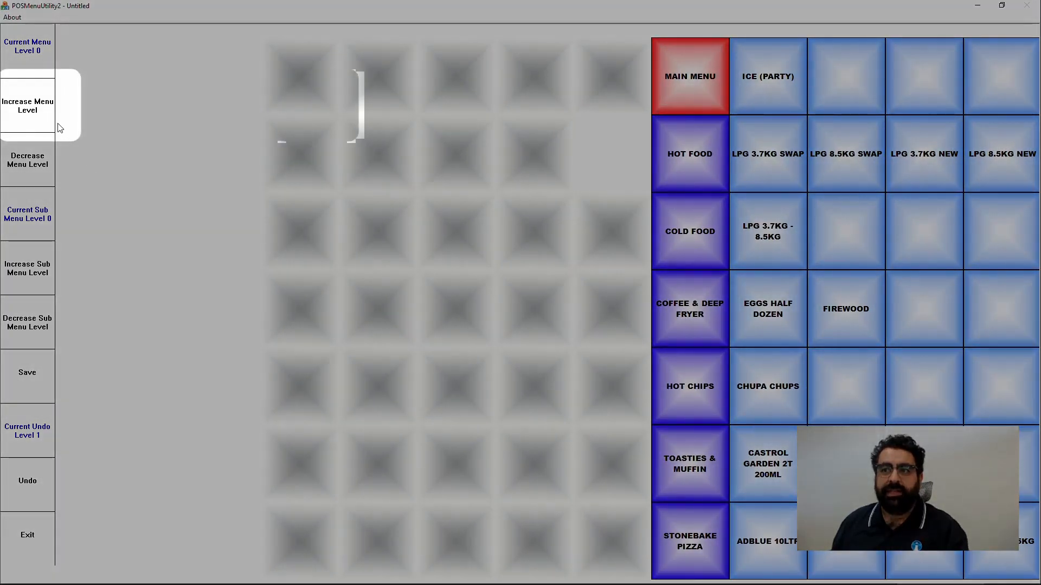
# Go to menu level 1 and configure the blank button beside MOXONS PASTIE with the display text DIM SIM.
pyautogui.click(36, 111)
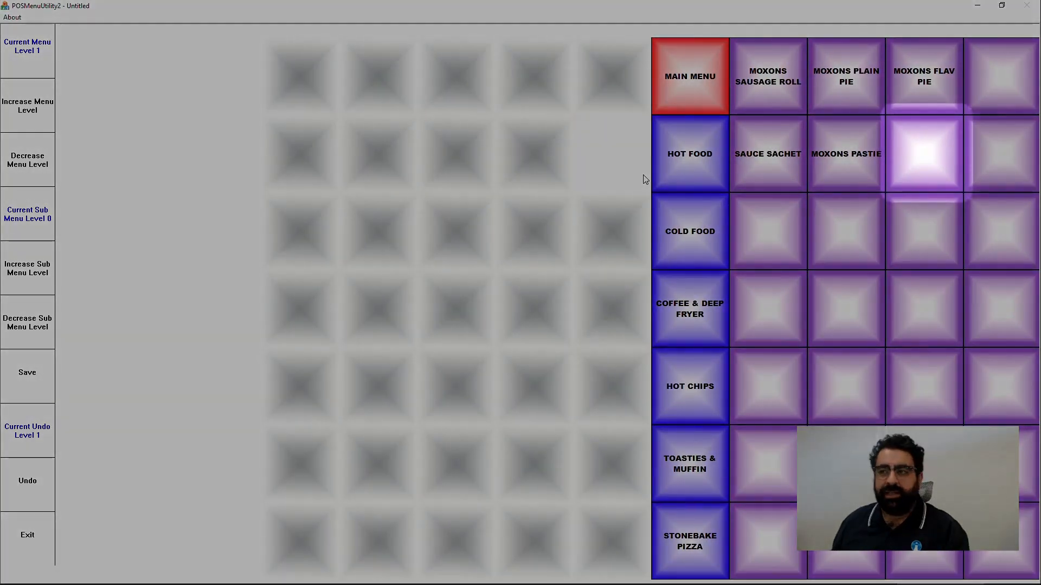
pyautogui.click(931, 157)
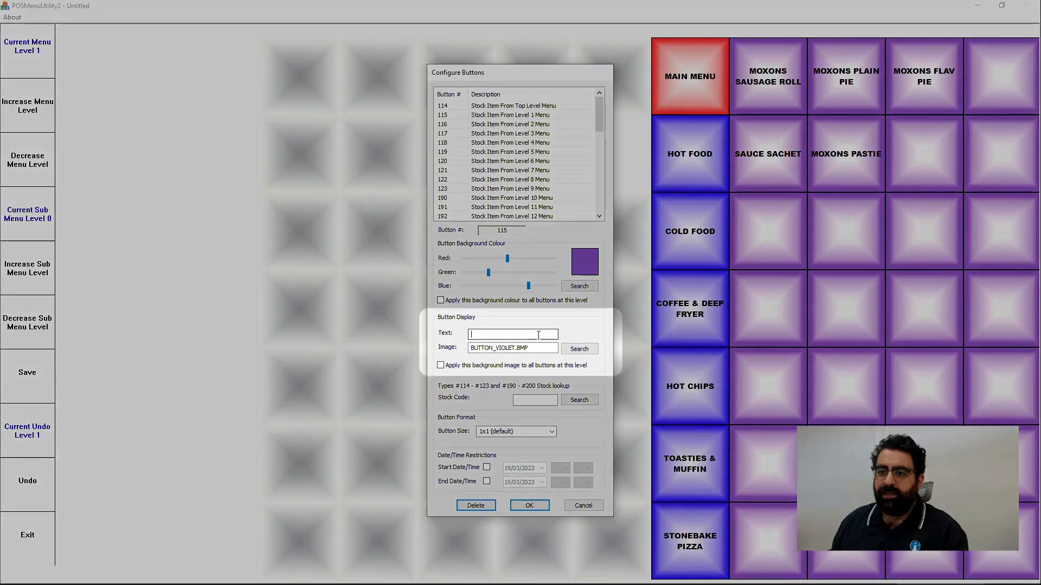
pyautogui.write('DIM SIM')
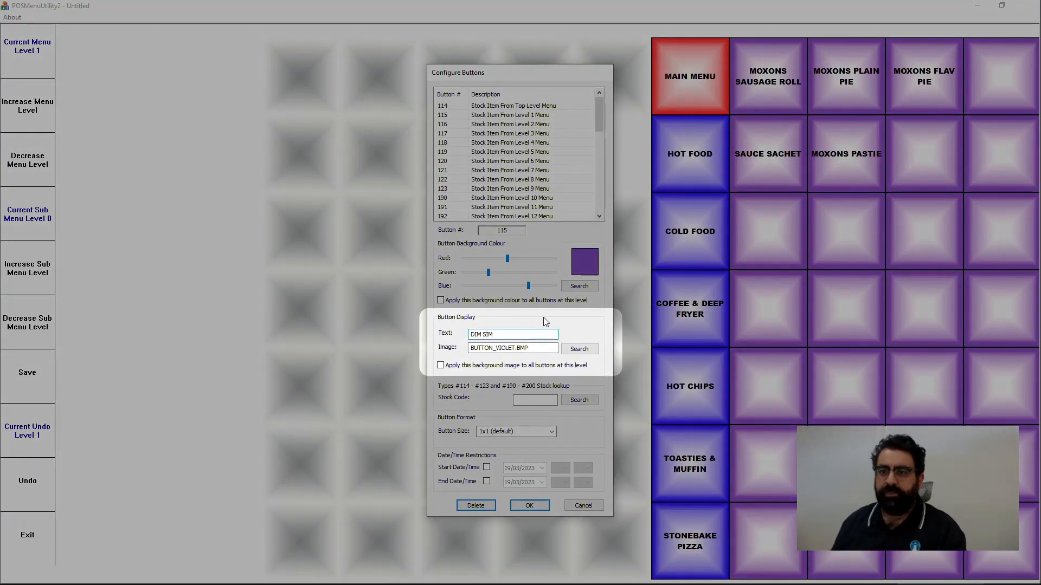
pyautogui.press('Tab')
pyautogui.hotkey('shift', 'Tab')
pyautogui.click(508, 335)
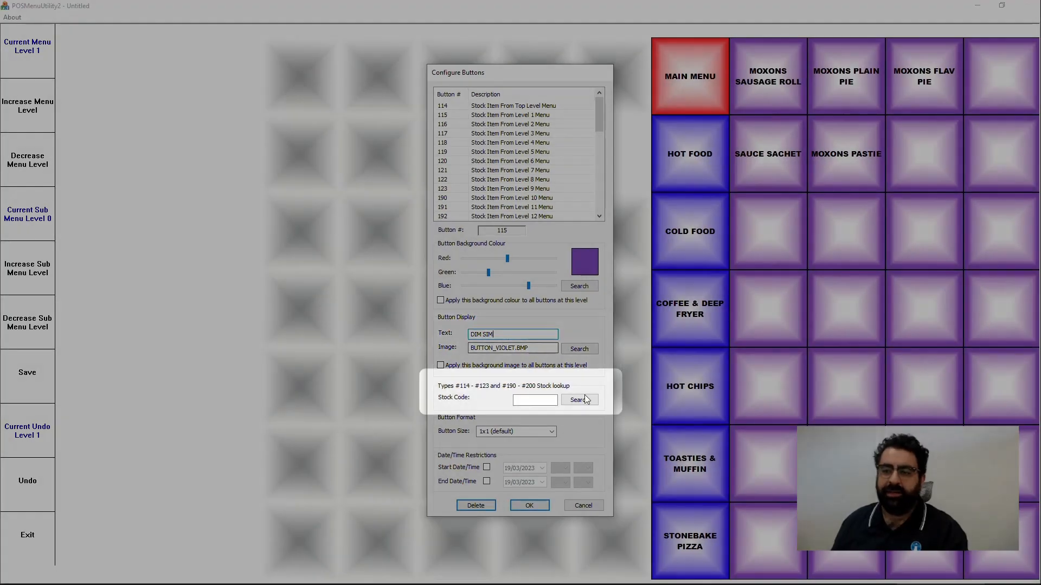
# Search the stock items for dim sim, assign DIM SIM Small (code 8400029) to the button and save the layout.
pyautogui.click(578, 401)
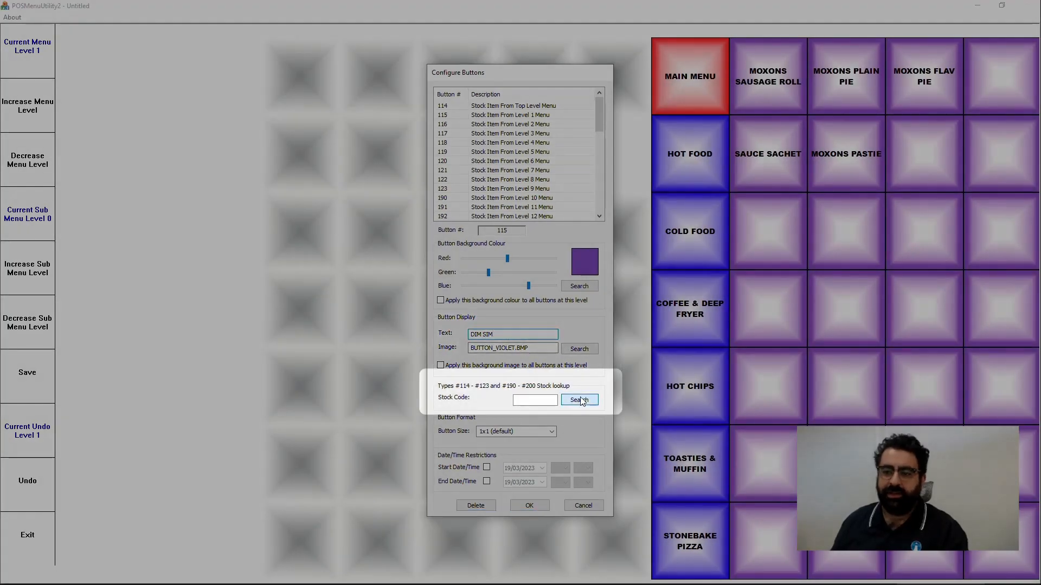
pyautogui.write('dim sim')
pyautogui.press('Return')
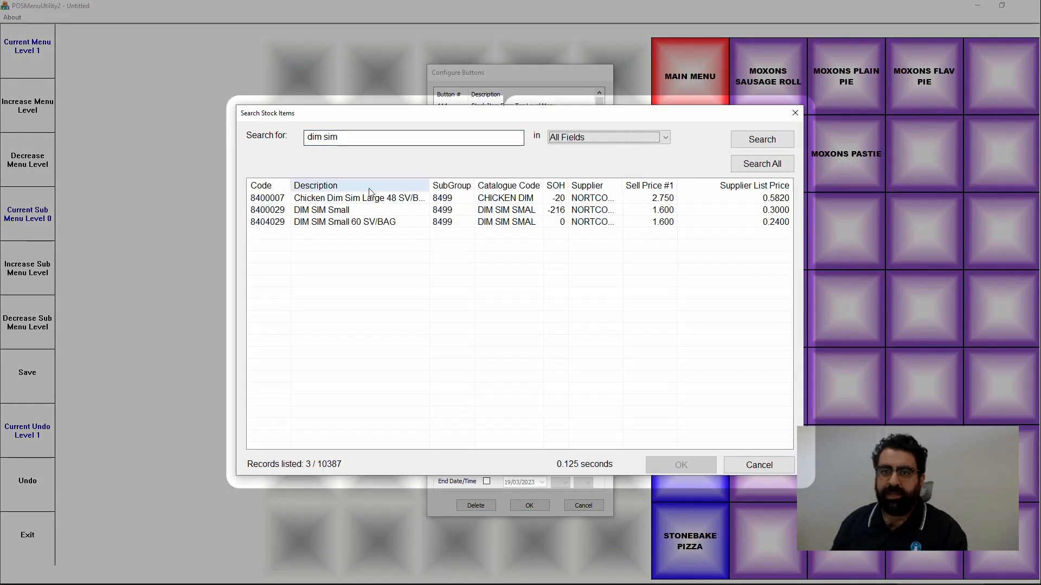
pyautogui.click(353, 210)
pyautogui.doubleClick(353, 210)
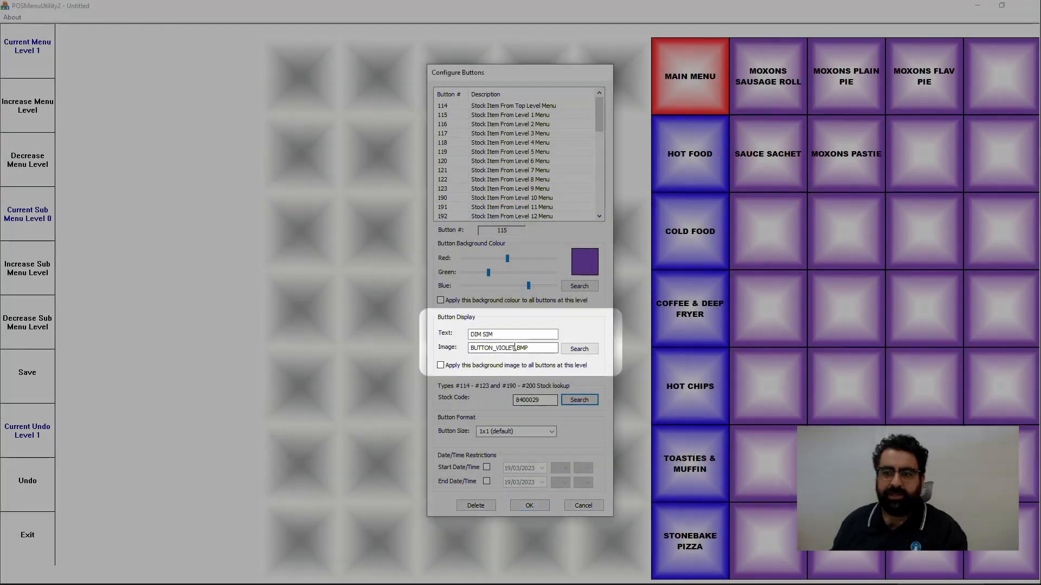
pyautogui.moveTo(505, 334); pyautogui.dragTo(453, 336)
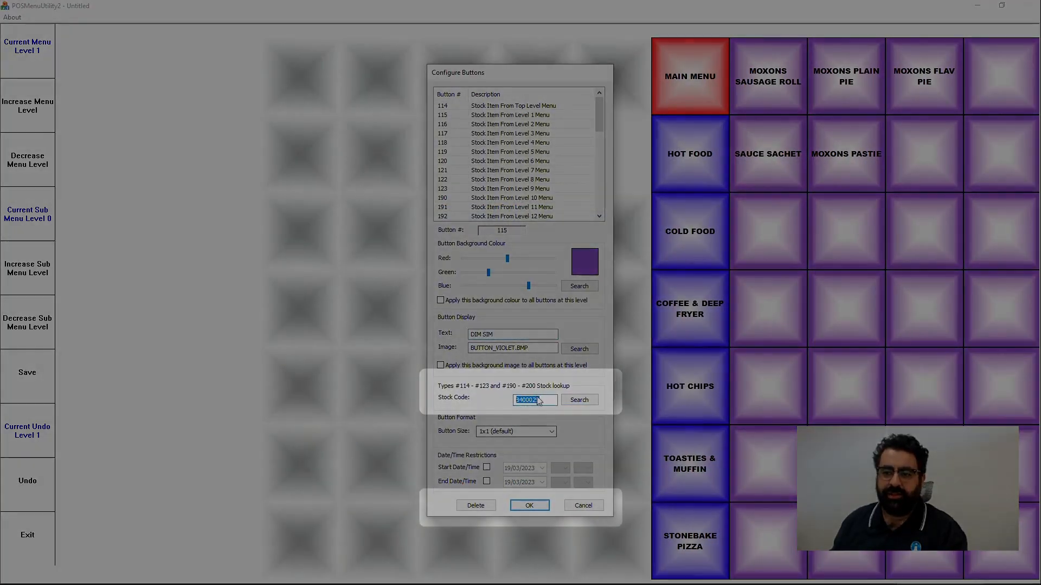
pyautogui.click(530, 505)
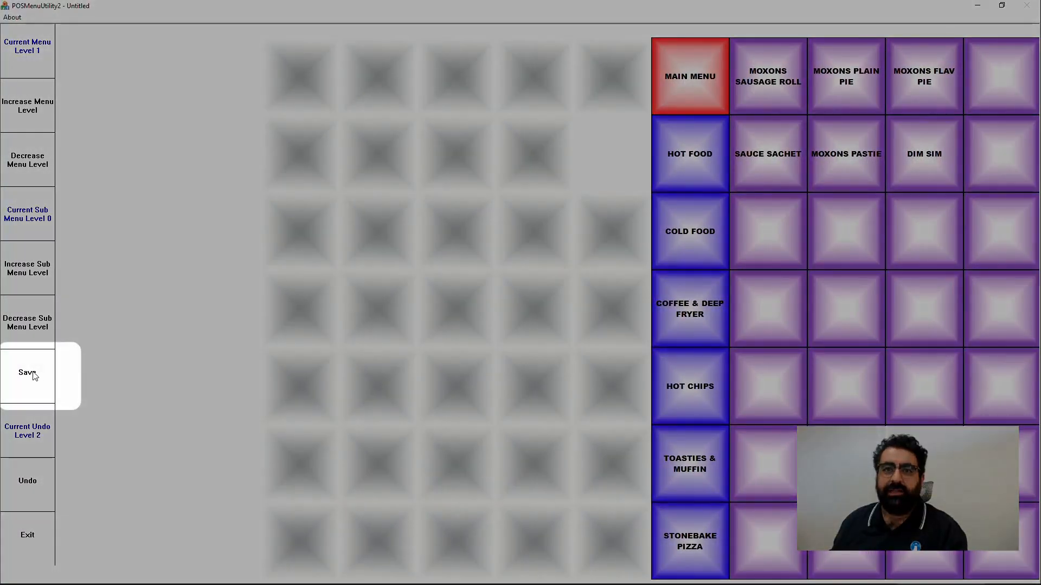
pyautogui.click(33, 373)
pyautogui.click(539, 321)
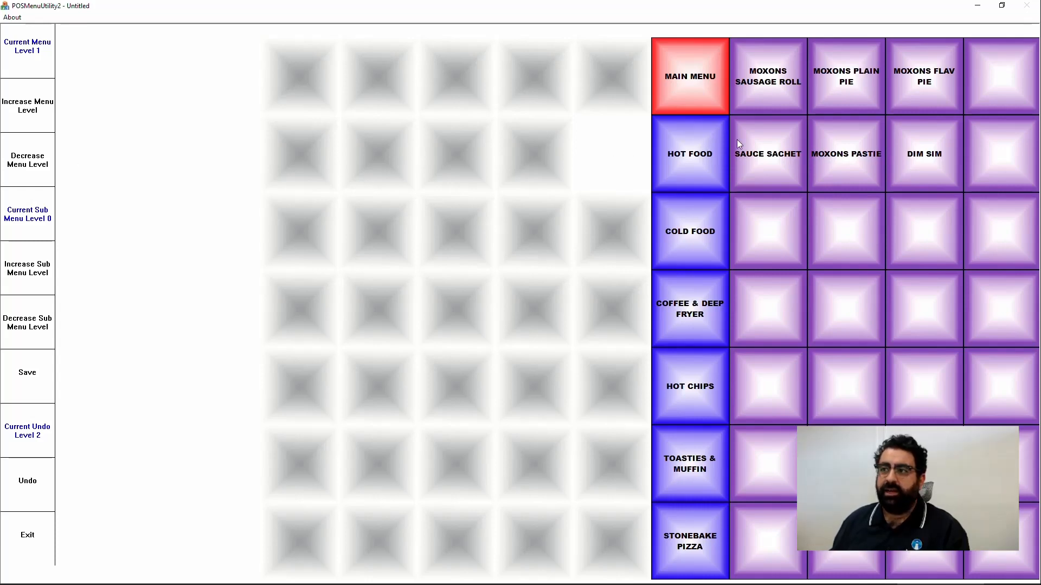
# Clear the display text and stock code of the MOXONS SAUSAGE ROLL button and apply without nominating a stock code.
pyautogui.click(779, 80)
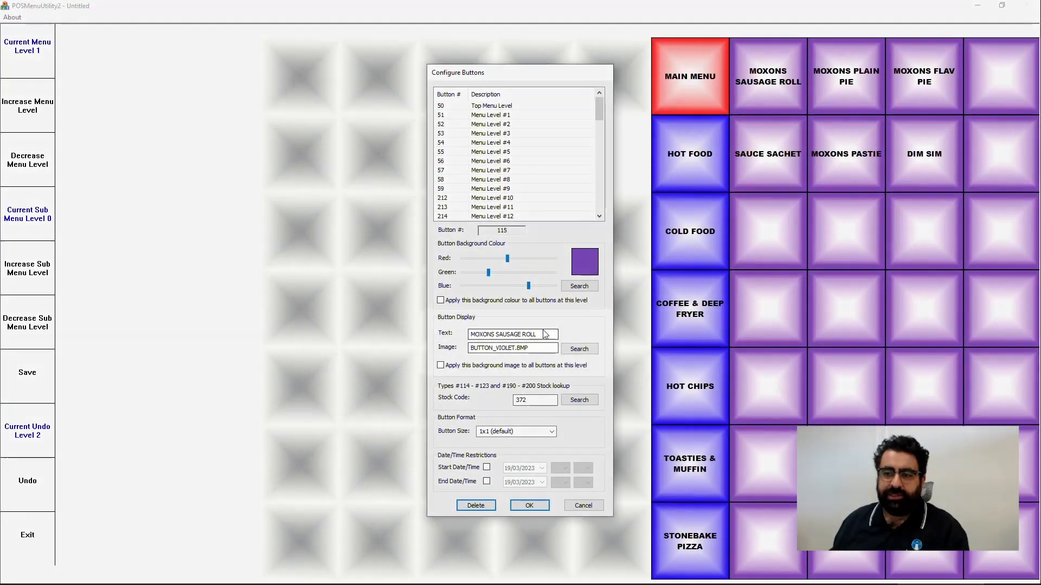
pyautogui.moveTo(546, 334); pyautogui.dragTo(437, 335)
pyautogui.press('BackSpace')
pyautogui.doubleClick(517, 402)
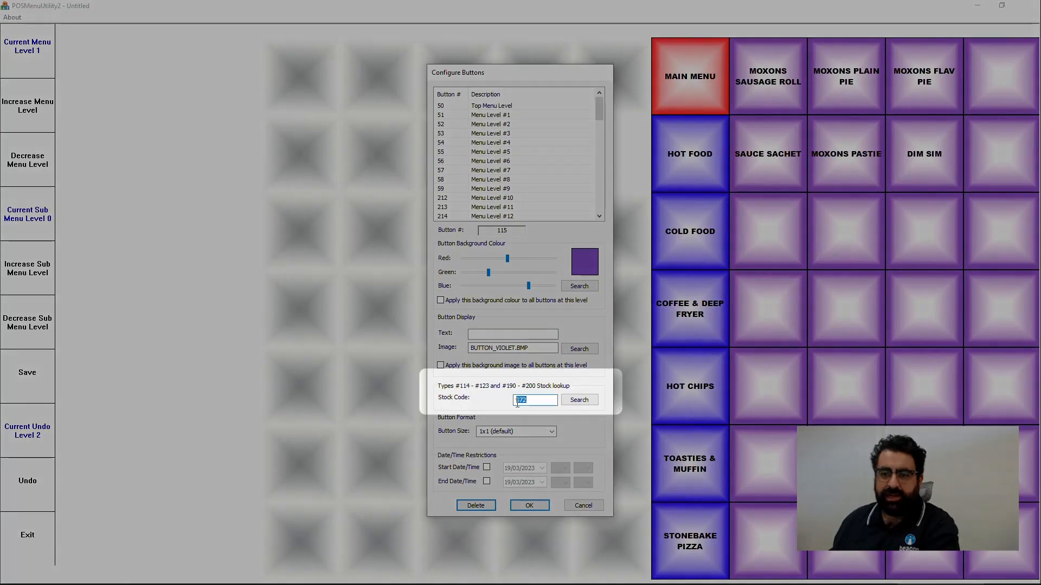
pyautogui.press('BackSpace')
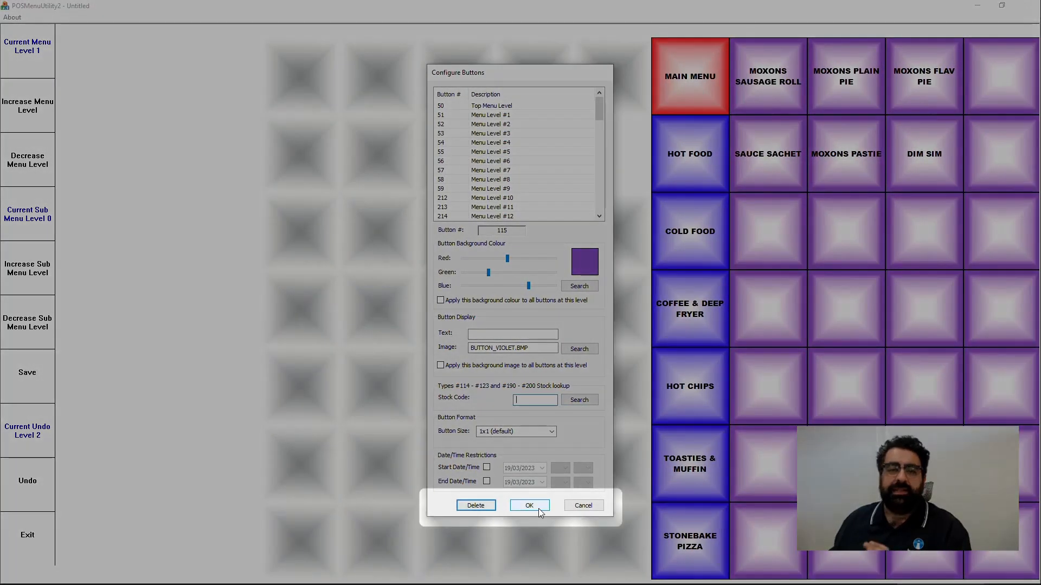
pyautogui.click(540, 510)
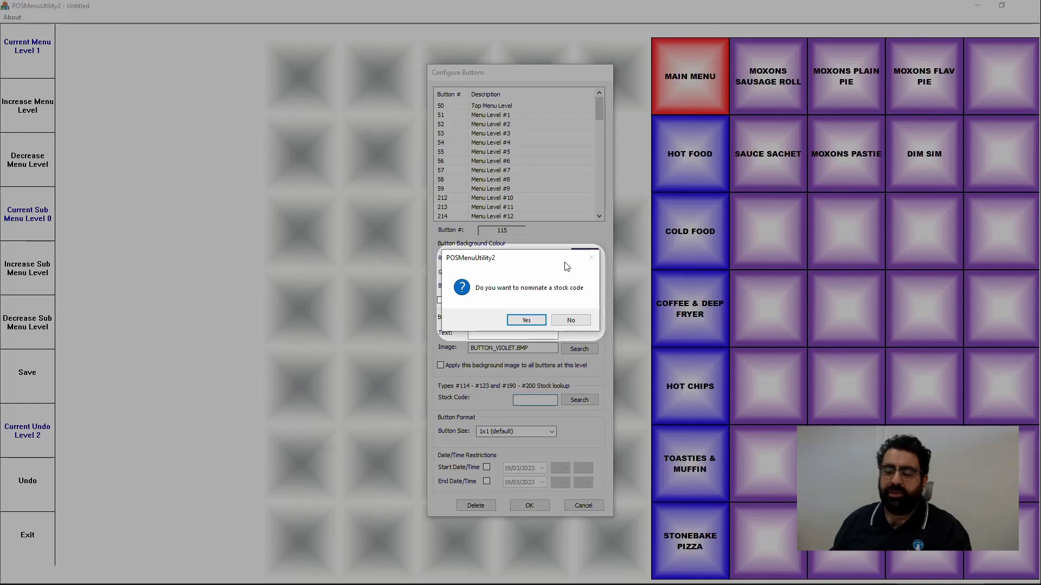
pyautogui.click(570, 320)
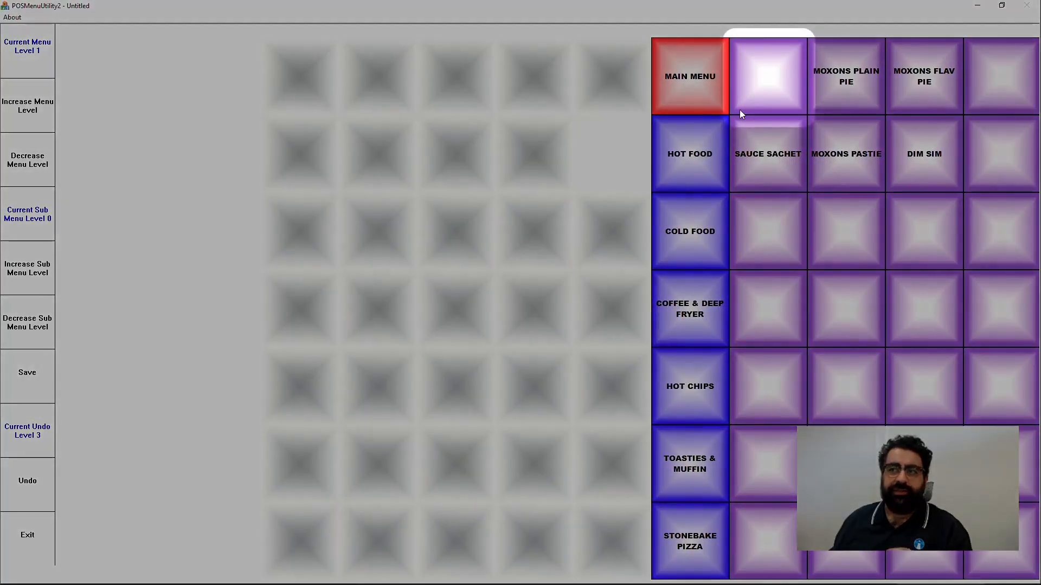
# Delete the blank violet button beside MAIN MENU, and view the emptied slot's configuration without applying changes.
pyautogui.click(763, 76)
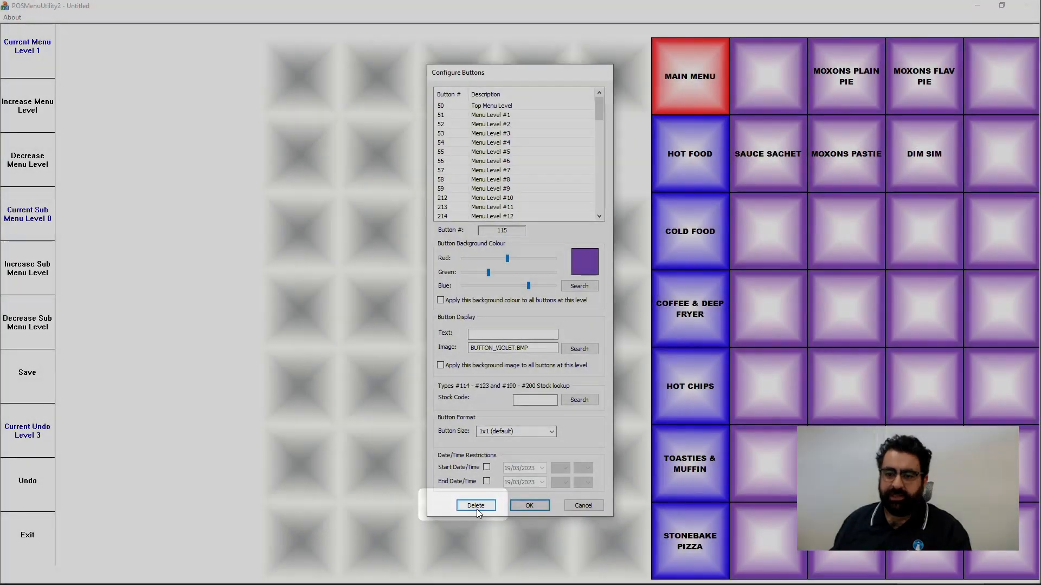
pyautogui.click(476, 509)
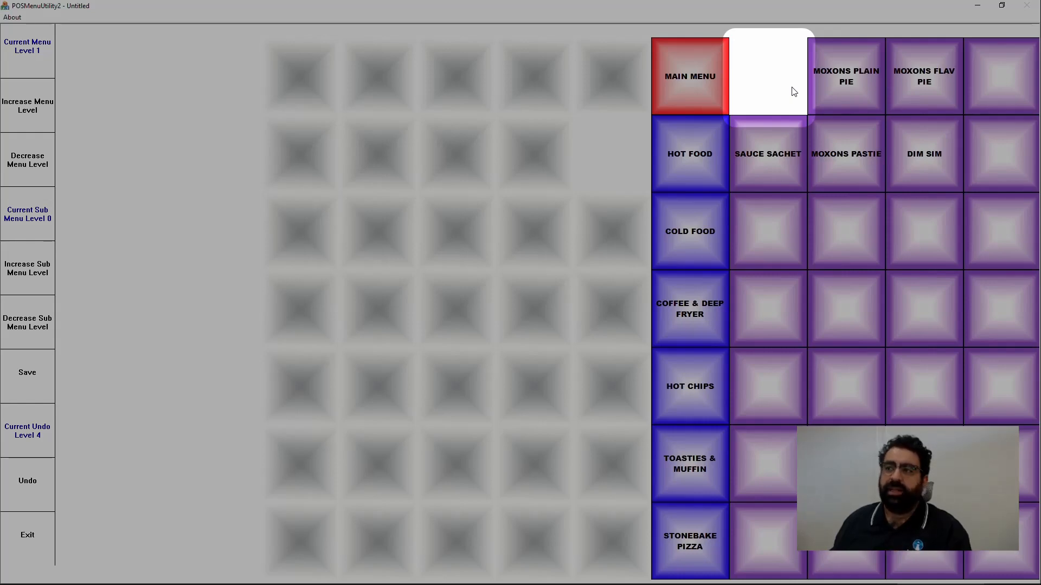
pyautogui.click(760, 81)
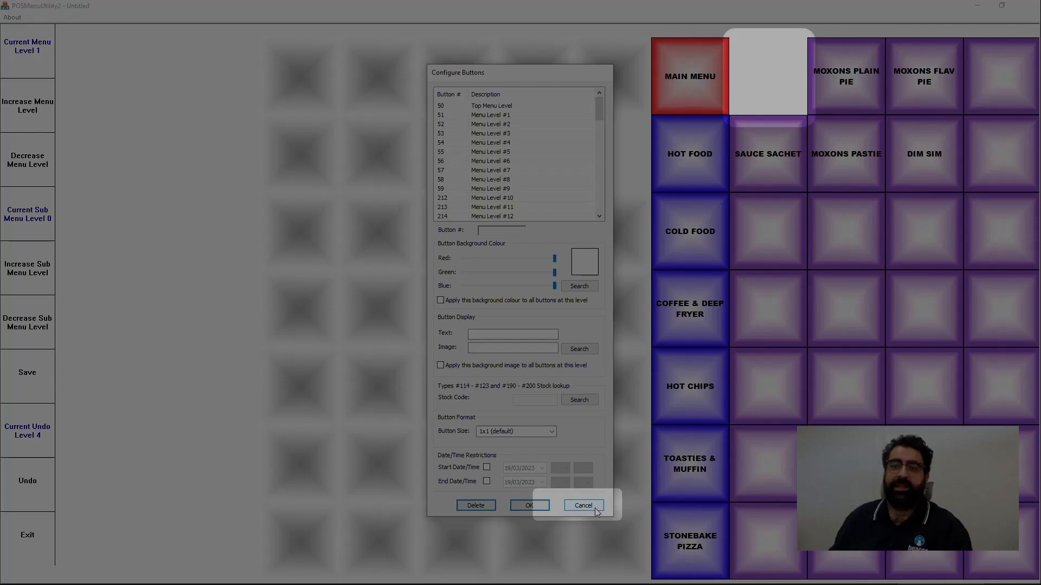
pyautogui.click(584, 506)
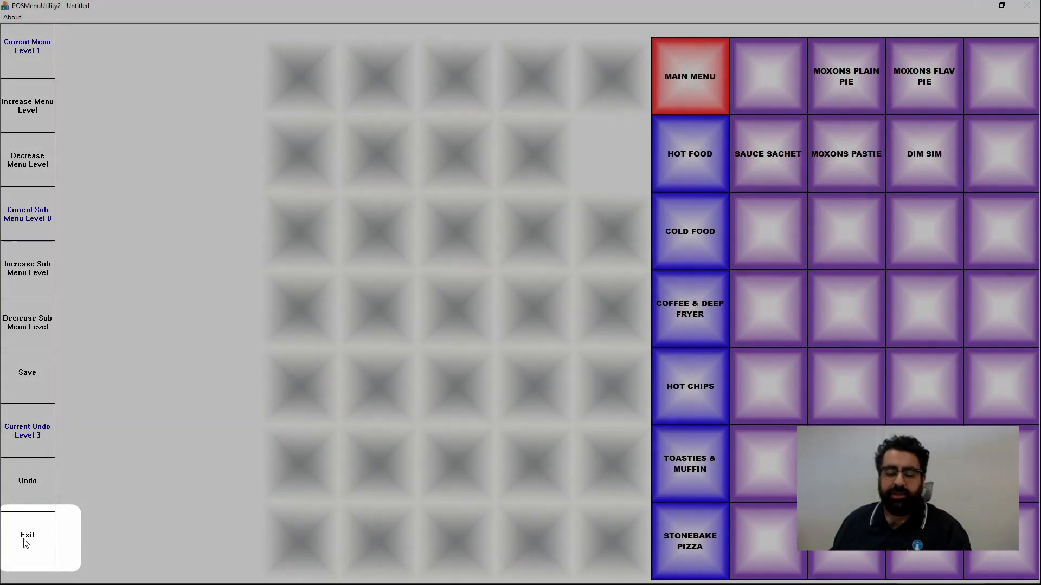
# Exit the menu utility and return to Beacon.
pyautogui.click(25, 542)
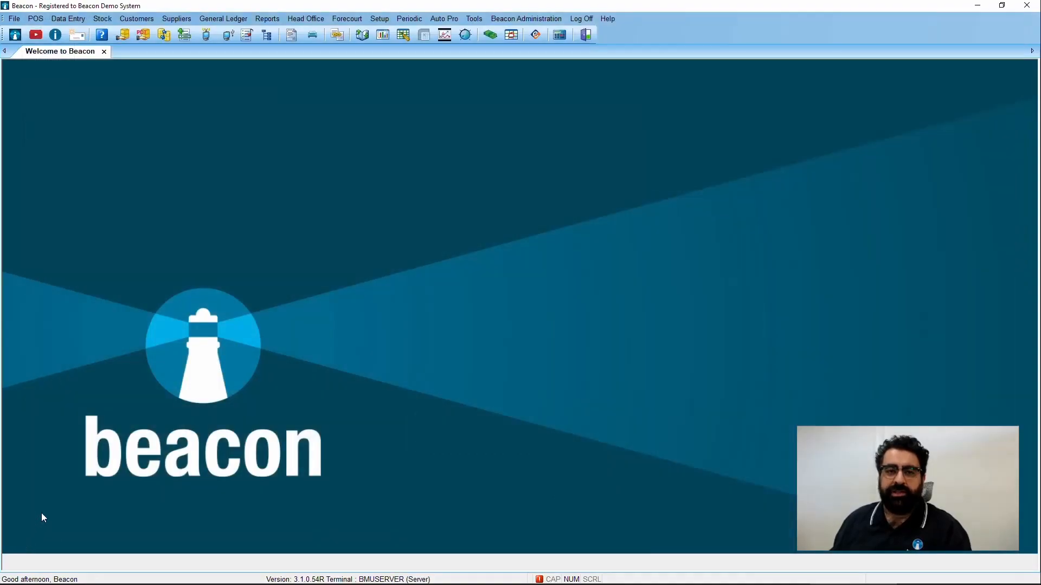